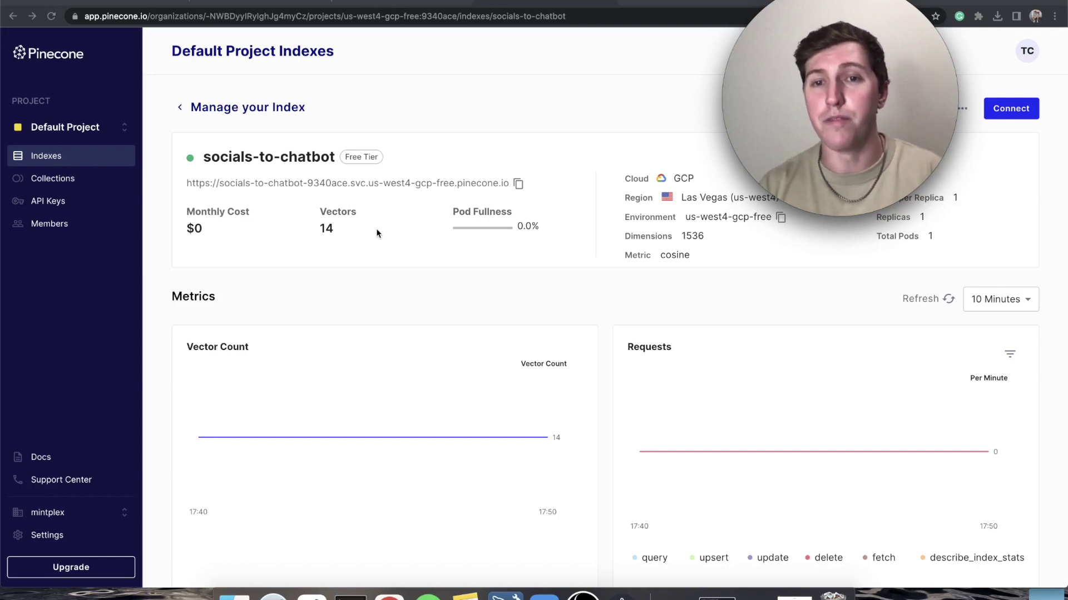
- Scroll to the index's Operations and review the QUERY, UPDATE and UPSERT tabs
scroll(356, 438, down, 10)
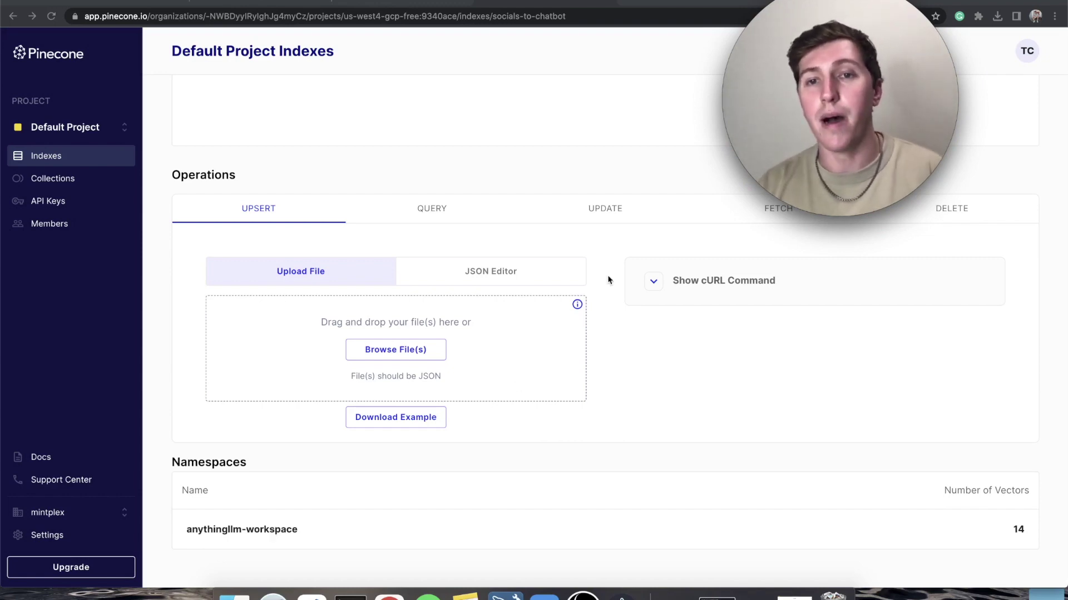
click(452, 210)
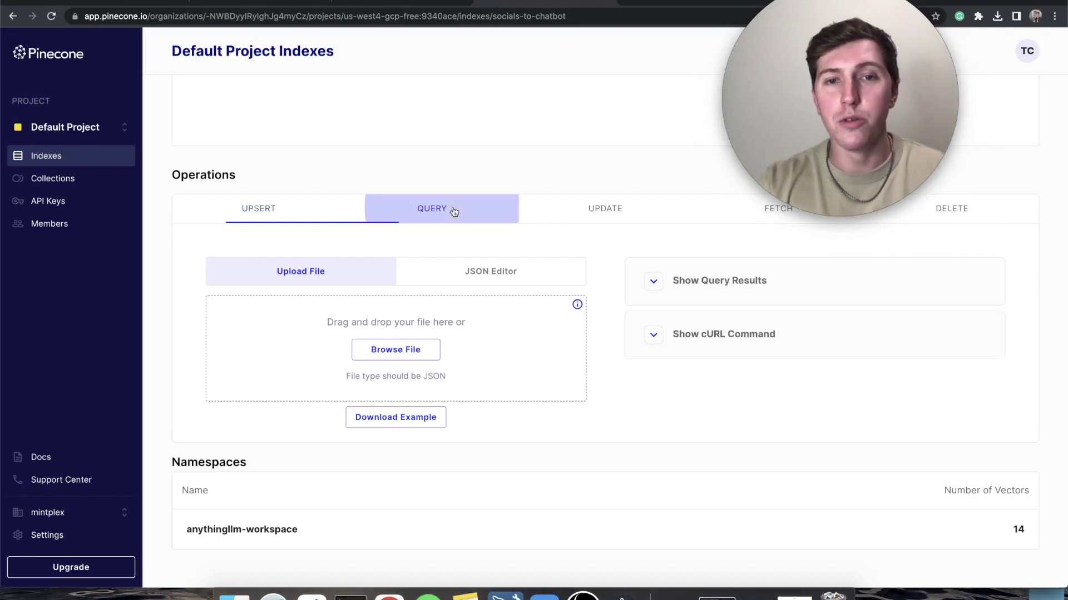
click(614, 208)
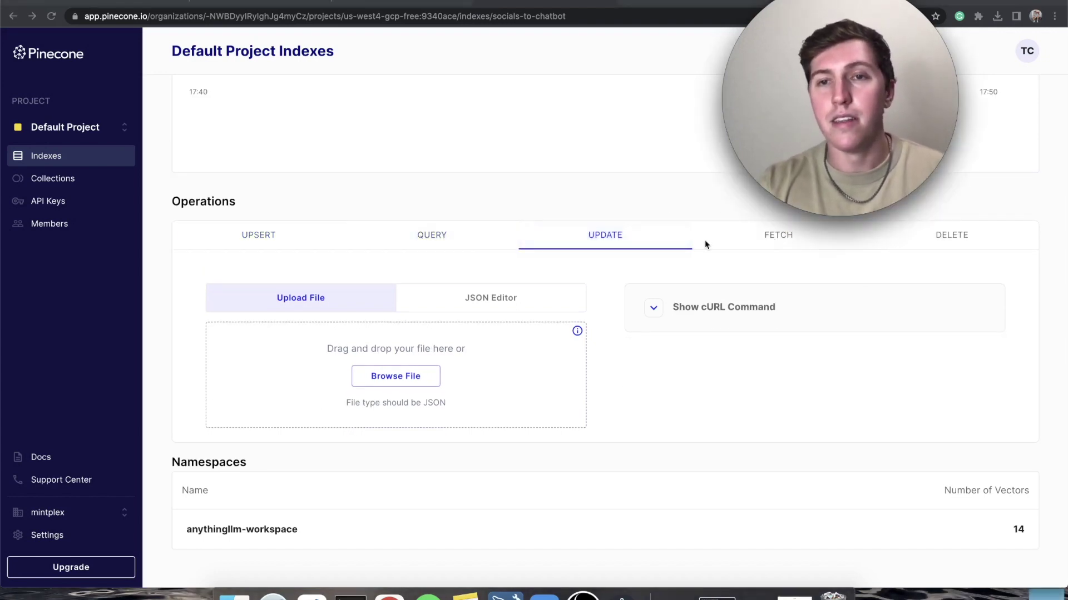
click(269, 238)
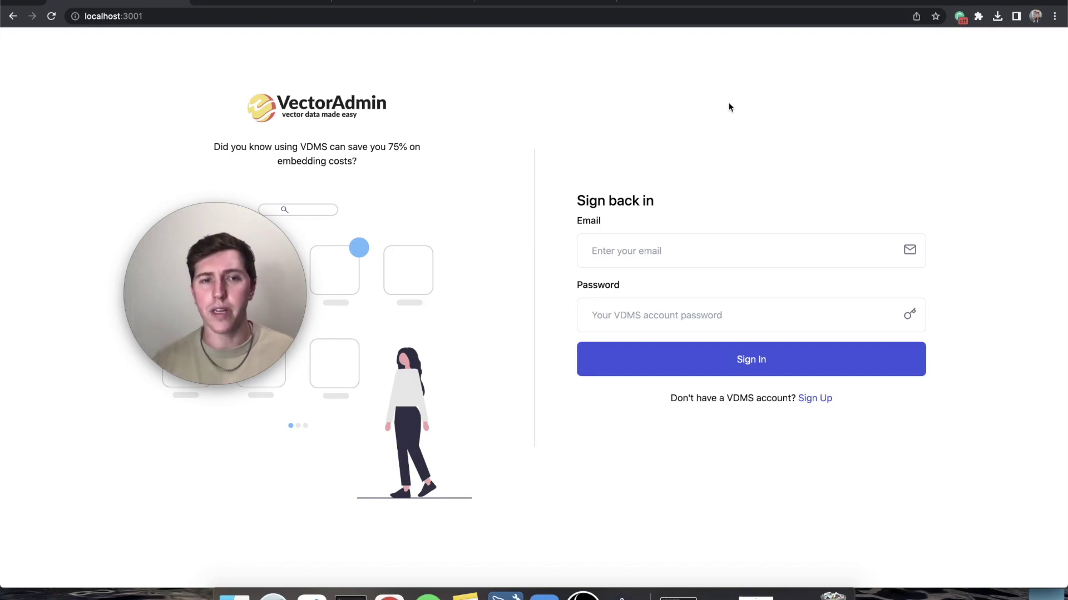
- Fill the sign-in email field with the saved root account suggestion
click(638, 257)
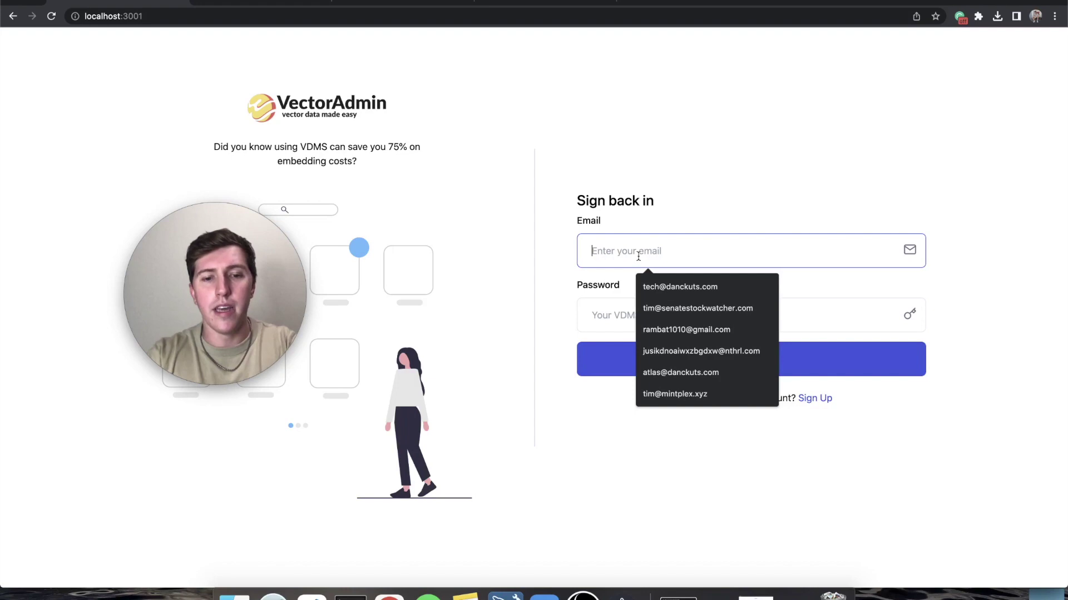
text(root@vectoradmin.com)
click(687, 303)
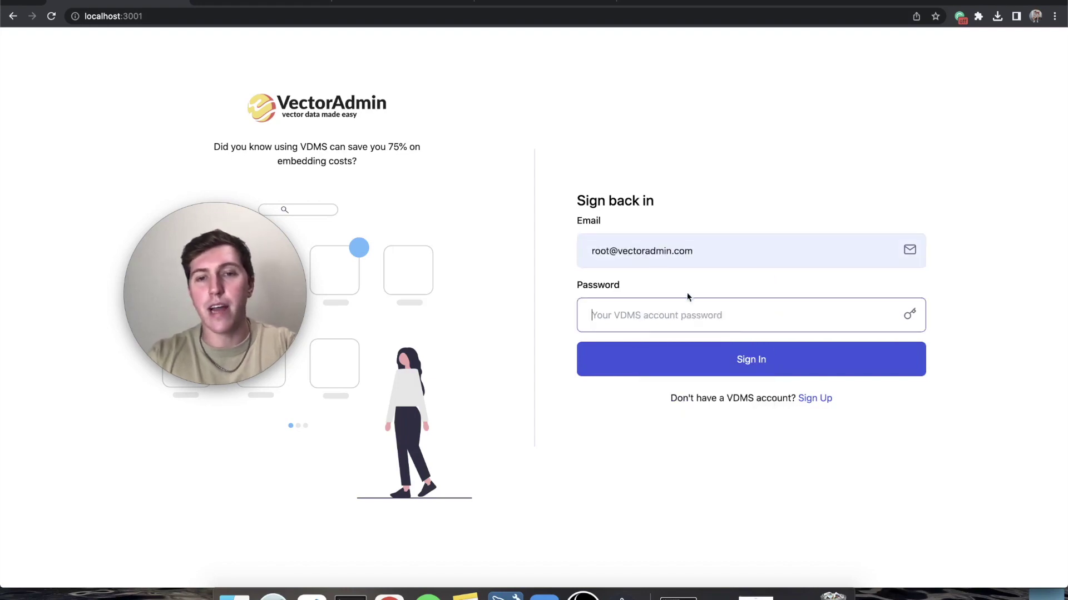
- Sign in as root, then enter the system administrator's saved email and a password
text(password)
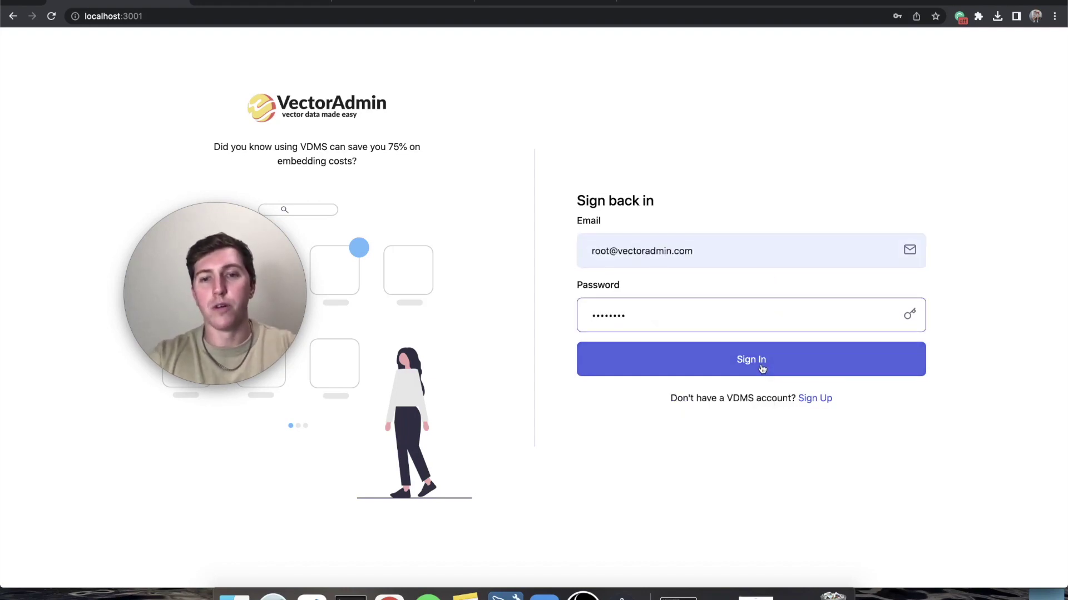
click(761, 370)
click(655, 291)
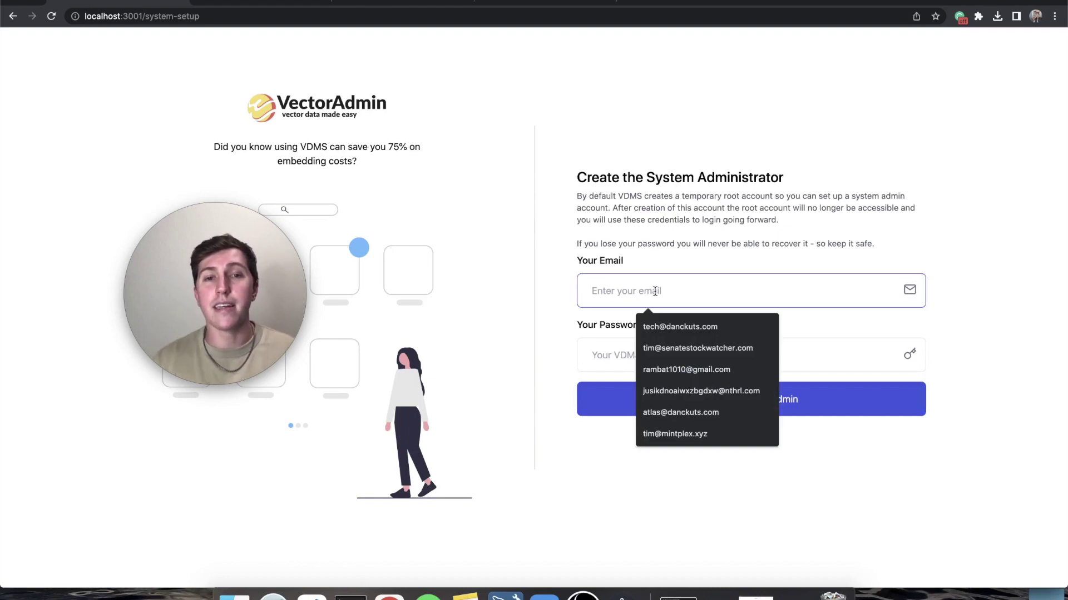
click(678, 265)
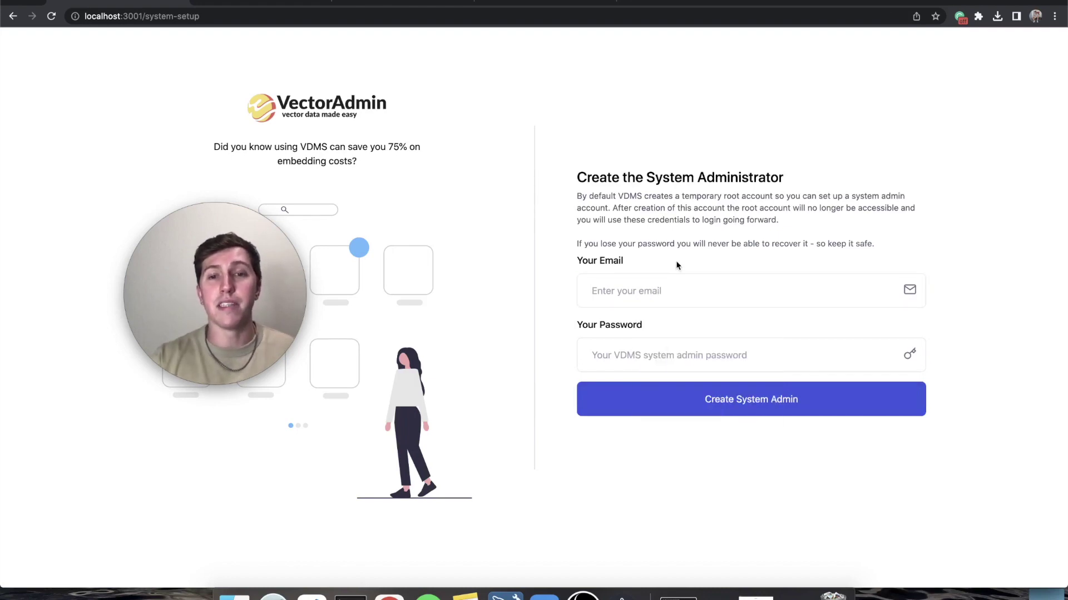
click(650, 281)
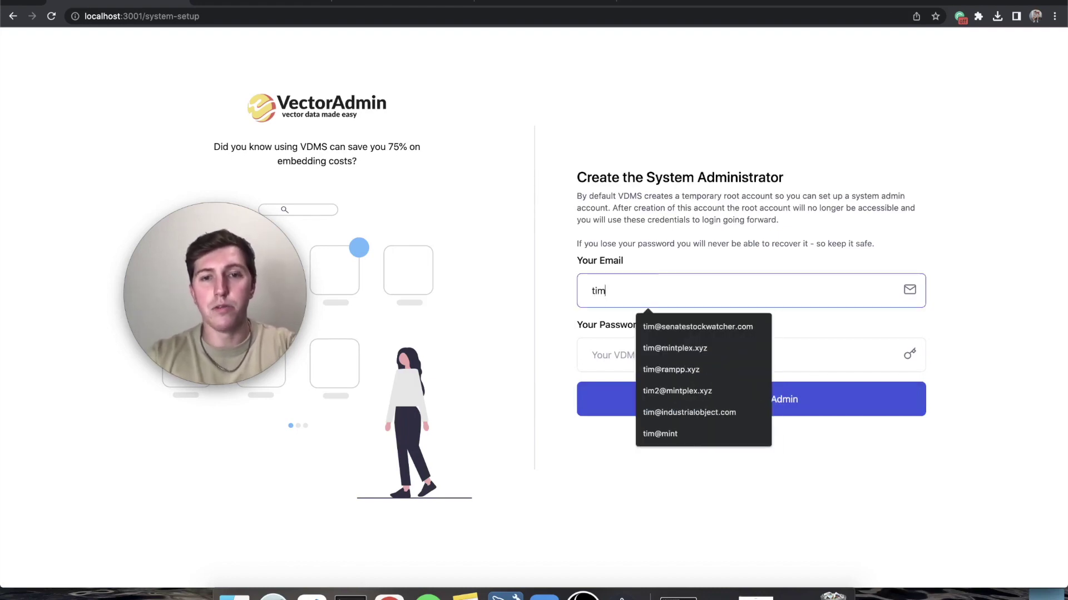
click(681, 327)
click(681, 346)
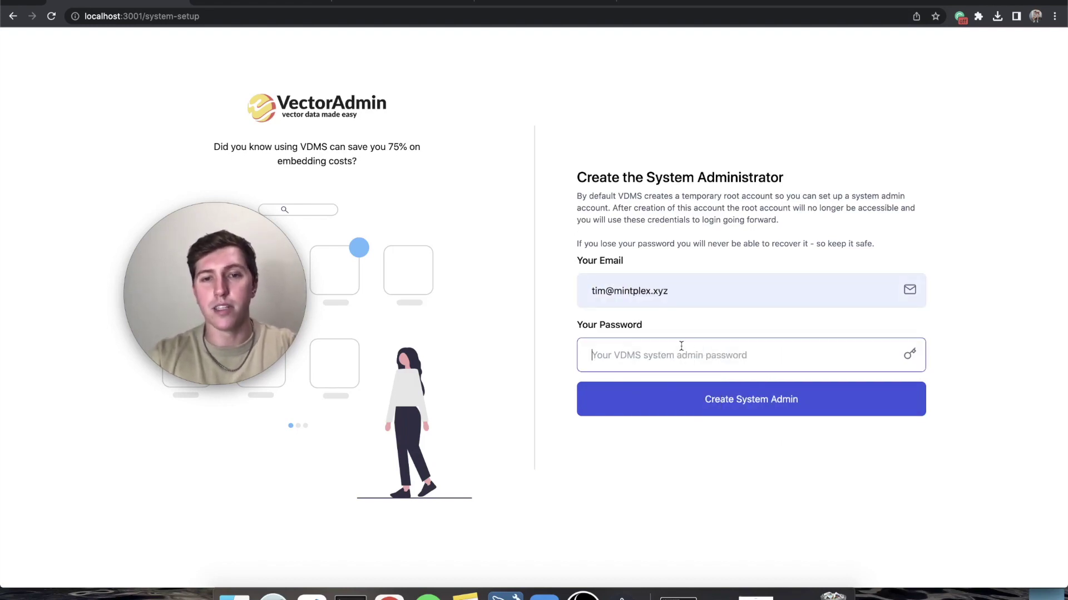
text(password)
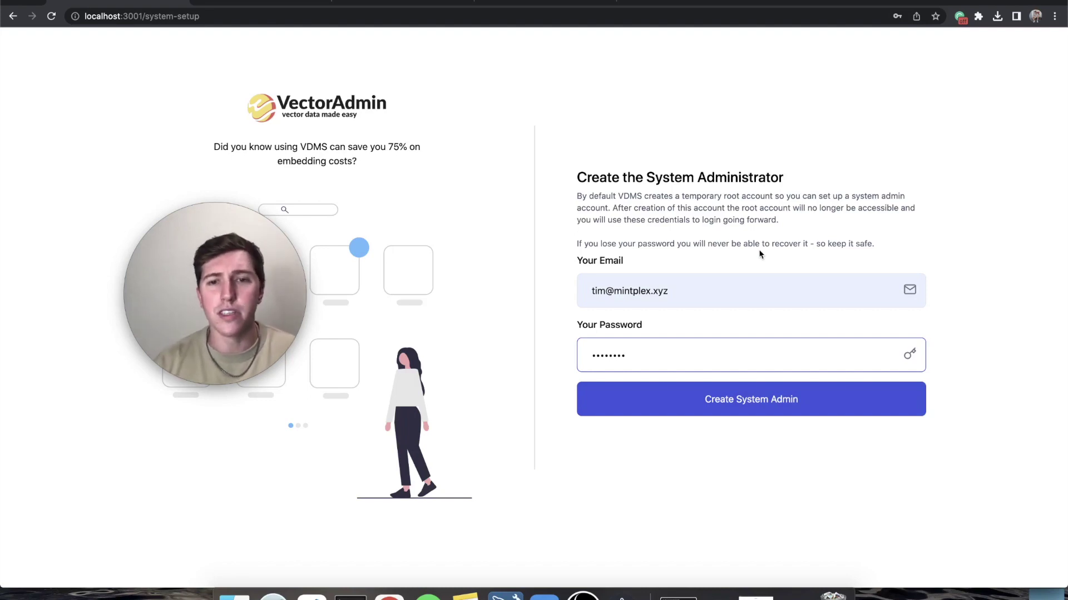
- Create the system administrator account to reach the organization setup step
click(726, 410)
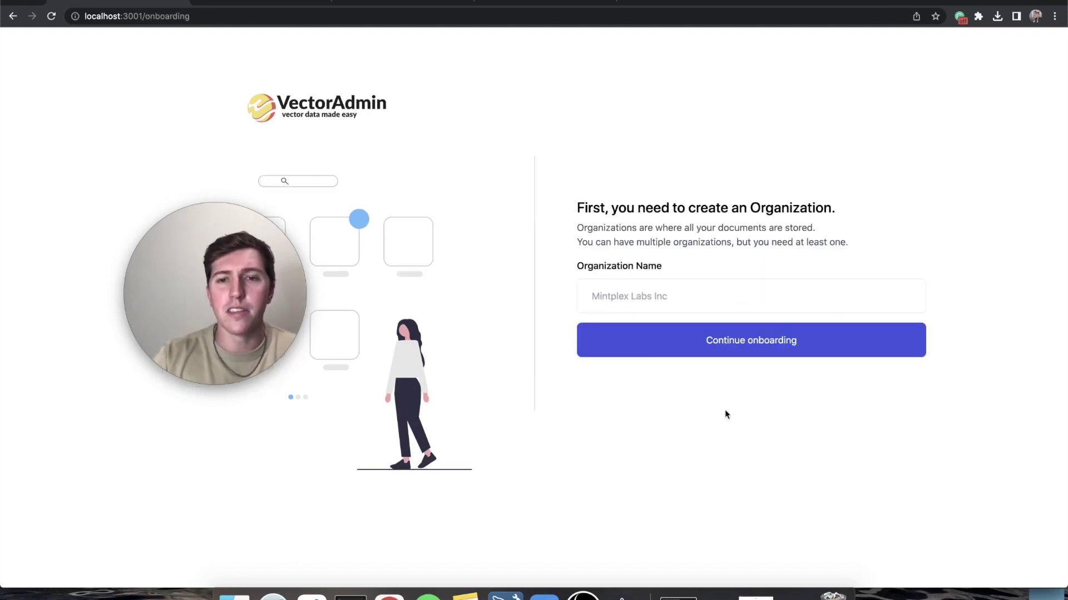
click(662, 300)
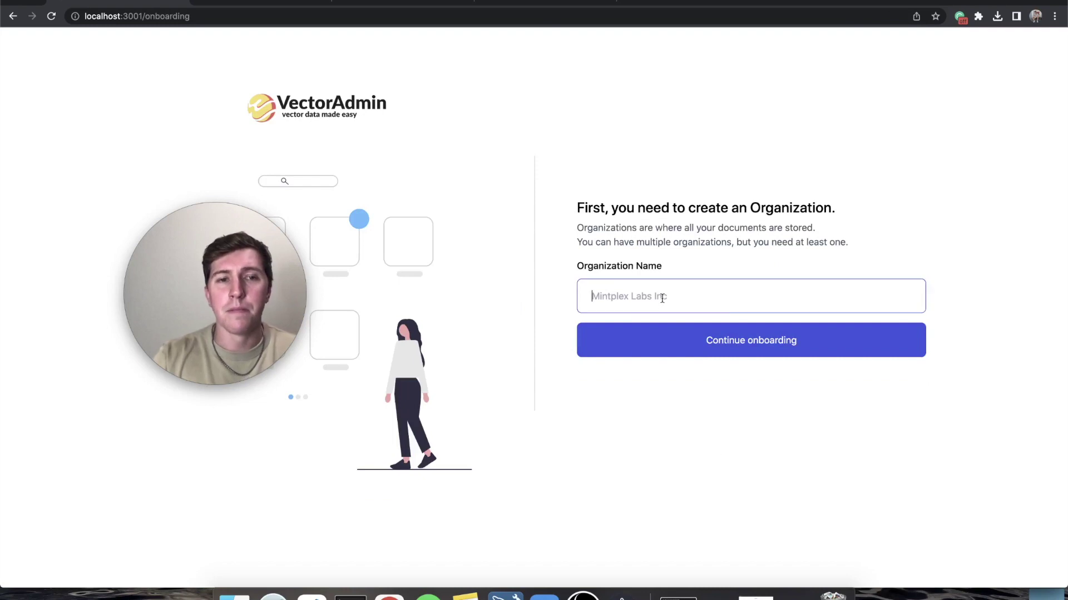
click(696, 263)
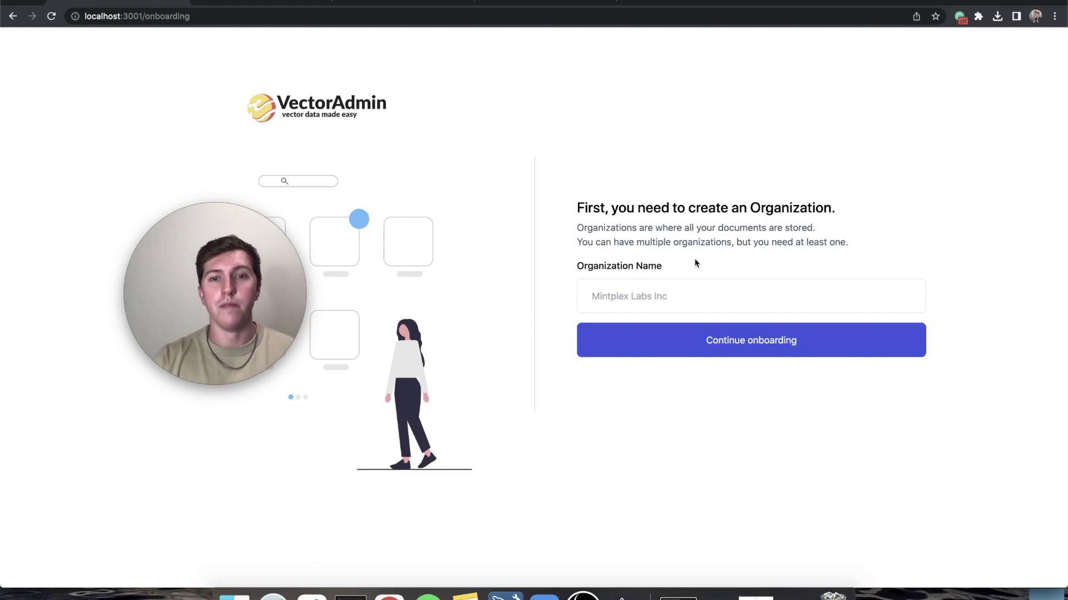
- Enter Mintplex Labs as the organization name from the 'Min' suggestions
click(629, 295)
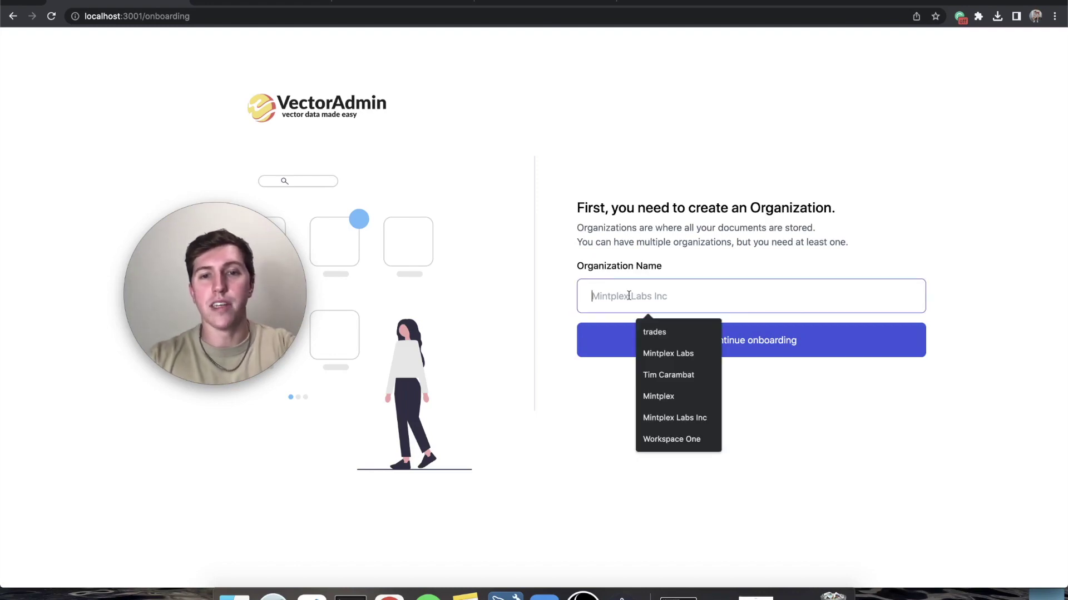
text(Min)
key(Down)
key(Down)
key(Up)
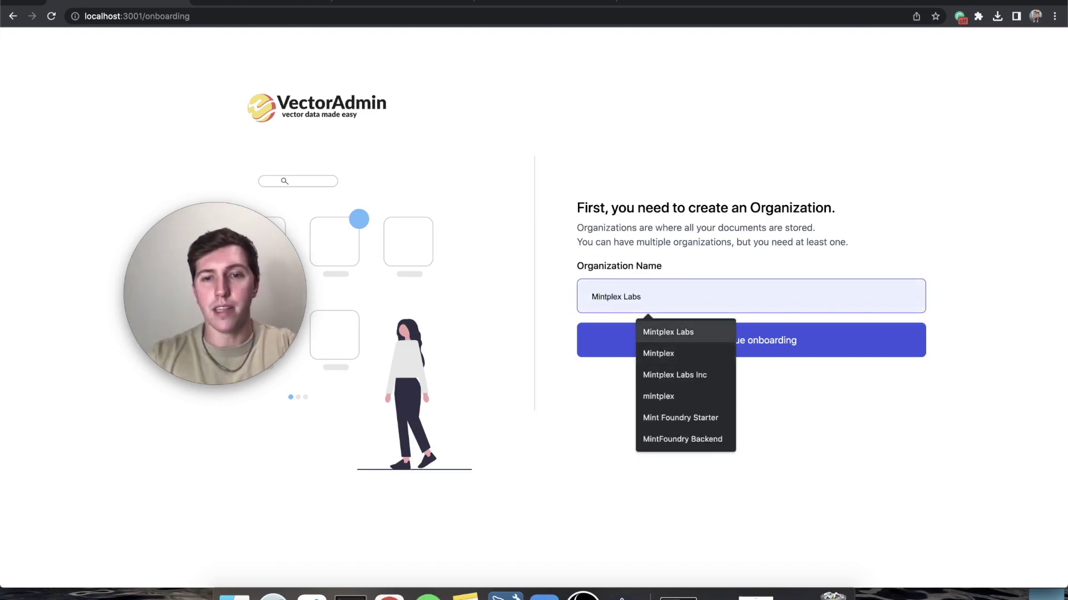
key(Return)
- Continue past organization and default security settings to the Mintplex Labs dashboard
click(720, 337)
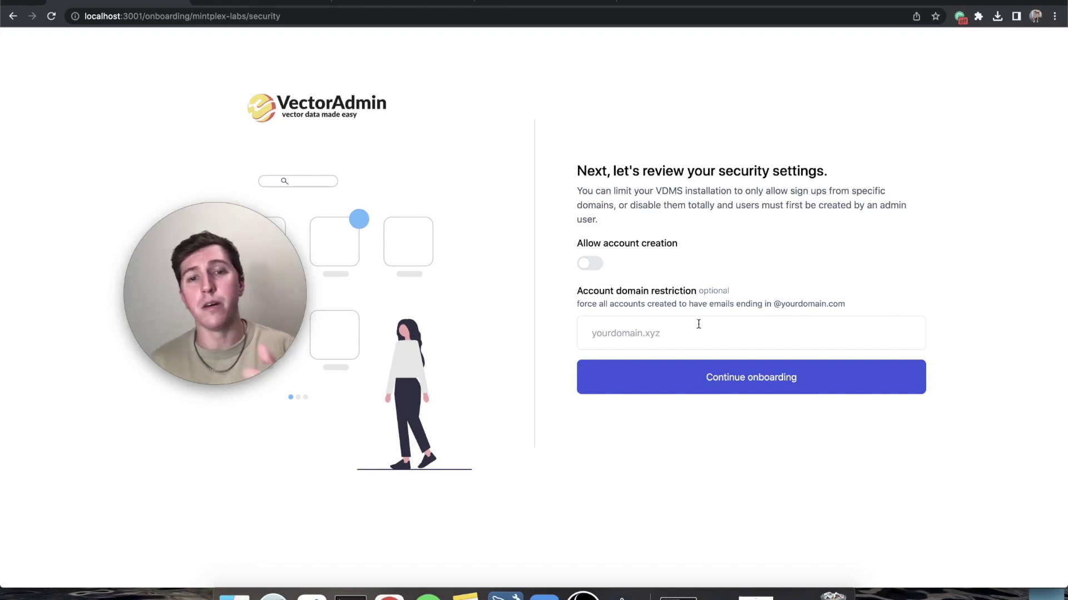
click(718, 382)
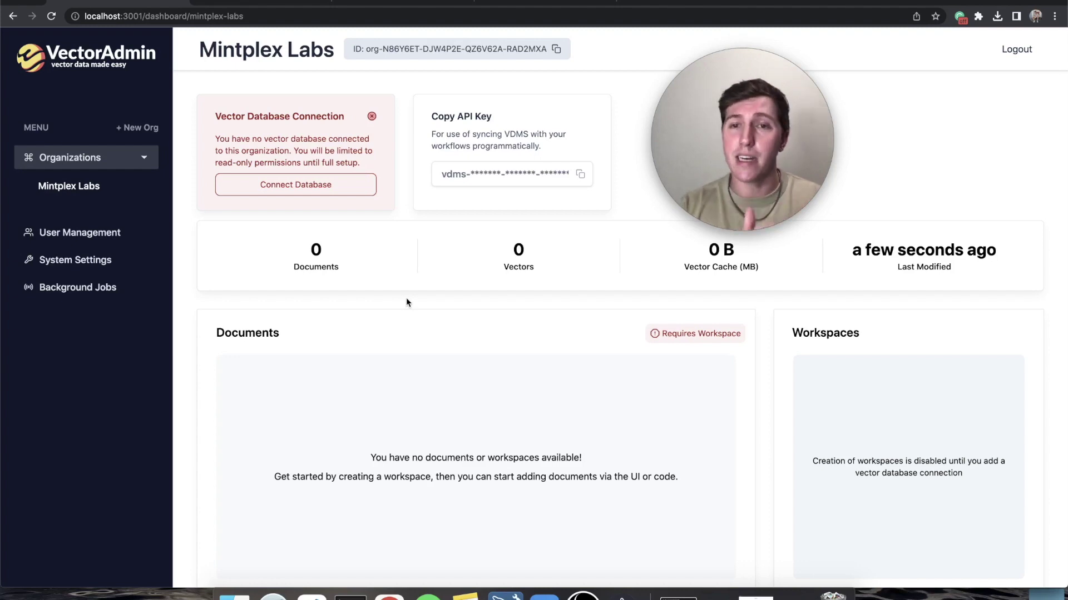
- Start a Pinecone database connection and bring up the socials-to-chatbot index page
click(338, 191)
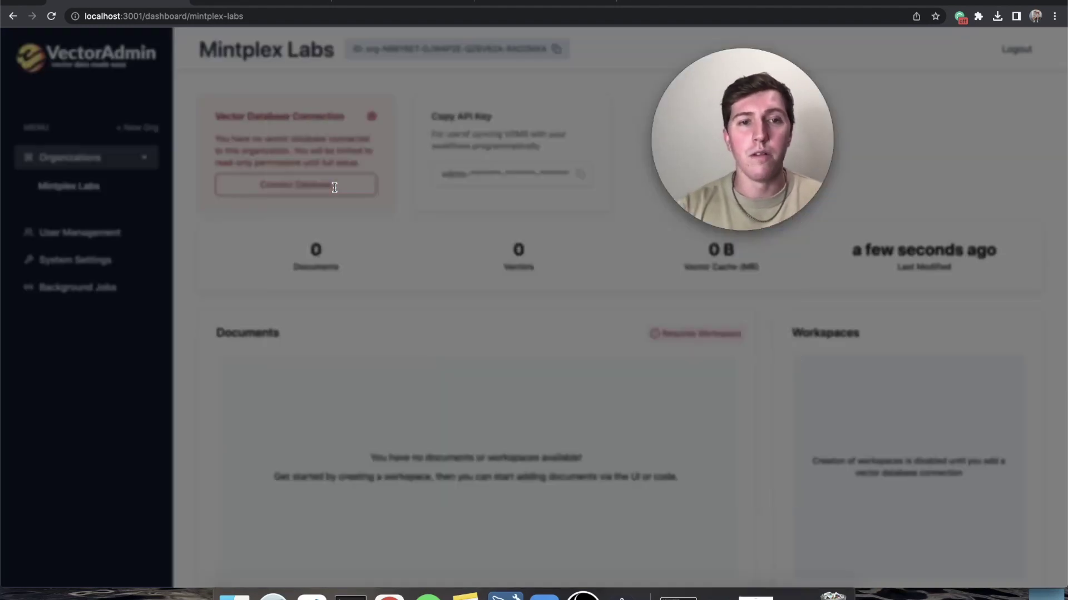
click(561, 298)
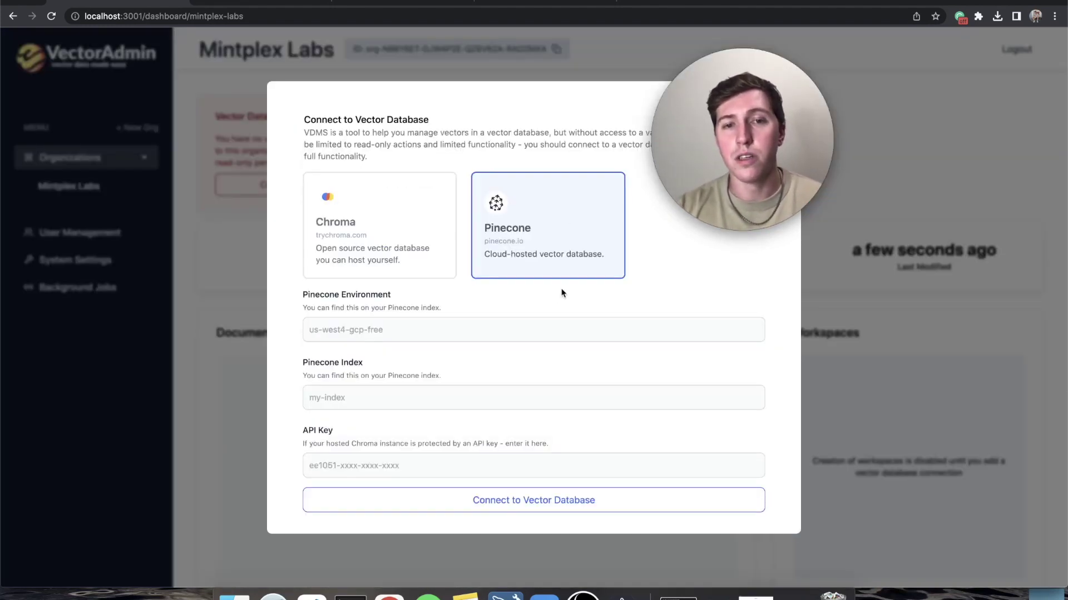
click(545, 8)
- Copy environment us-west4-gcp-free and index socials-to-chatbot into the connection form
scroll(439, 177, up, 5)
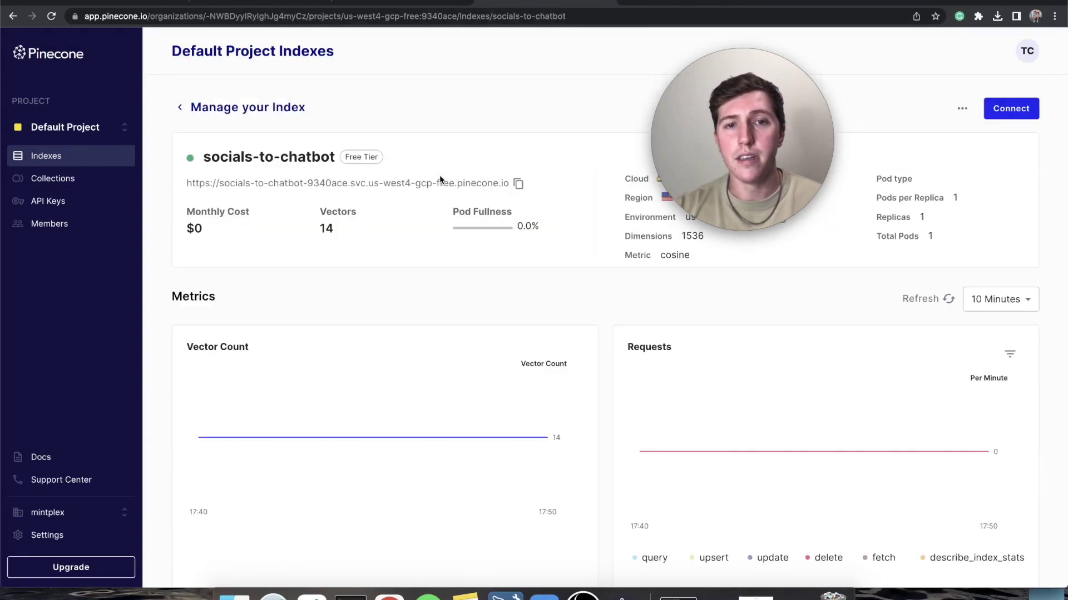
click(779, 207)
click(275, 5)
key(super+v)
click(275, 2)
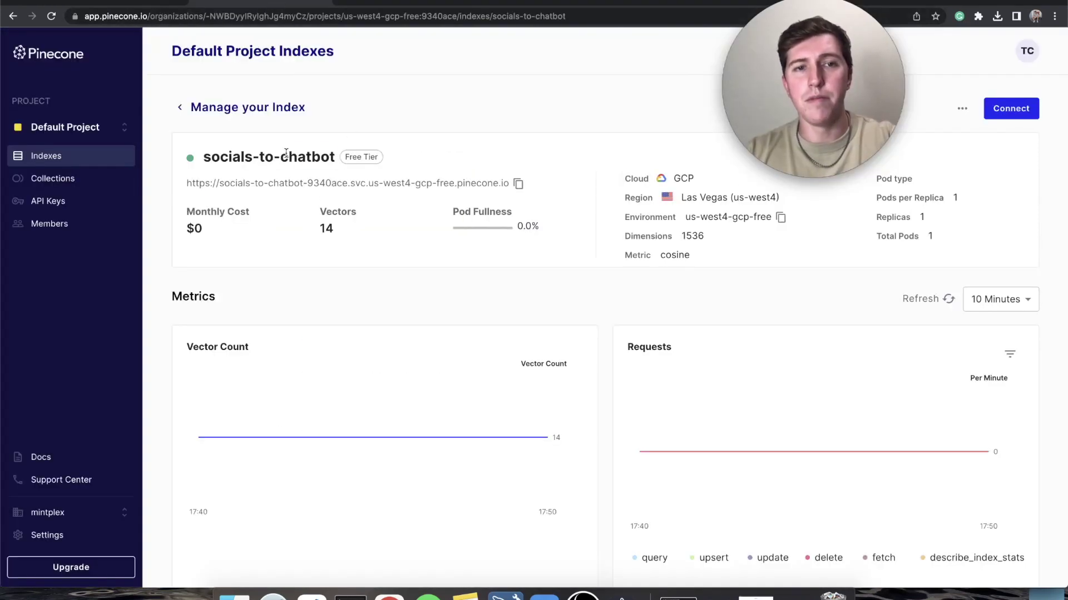
double_click(248, 158)
key(super+c)
click(289, 2)
key(Tab)
key(super+v)
- Copy the project's default API key from Pinecone's API Keys page
click(275, 2)
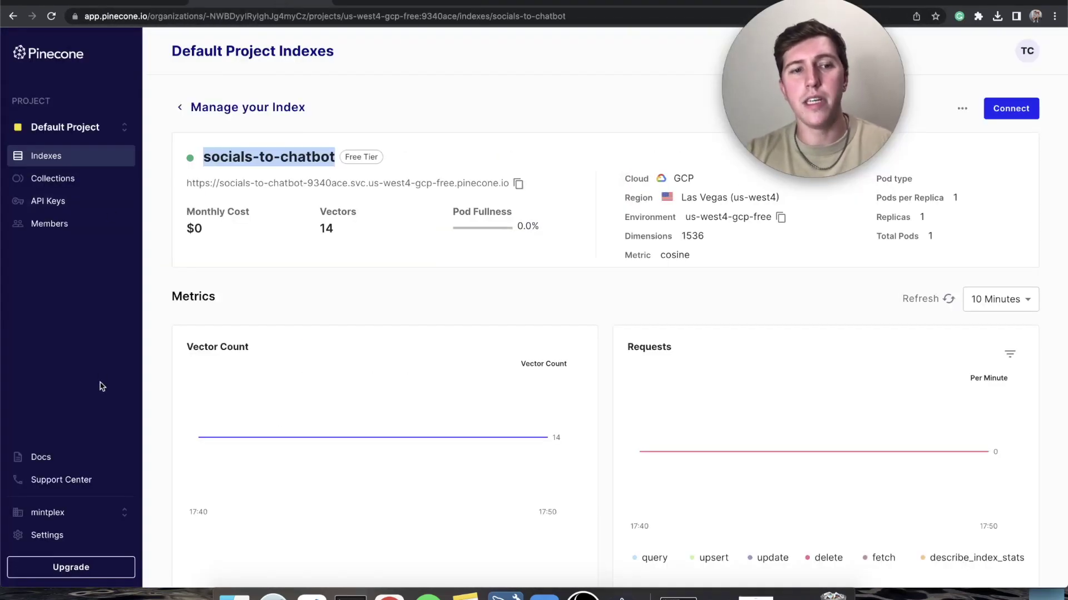
click(55, 202)
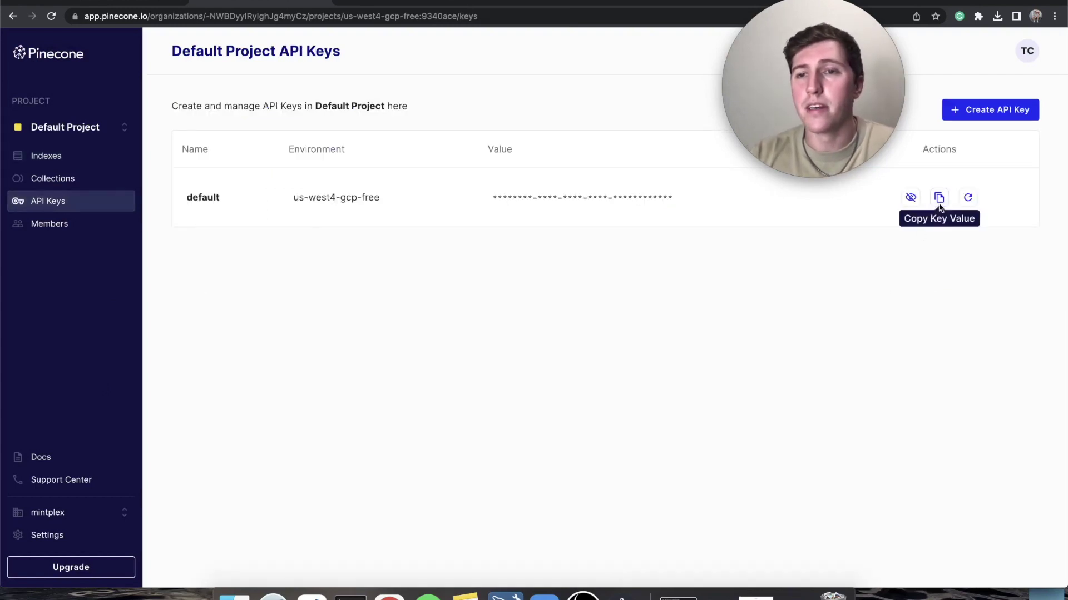
click(938, 197)
- Paste the API key and connect to the socials-to-chatbot Pinecone index
click(116, 3)
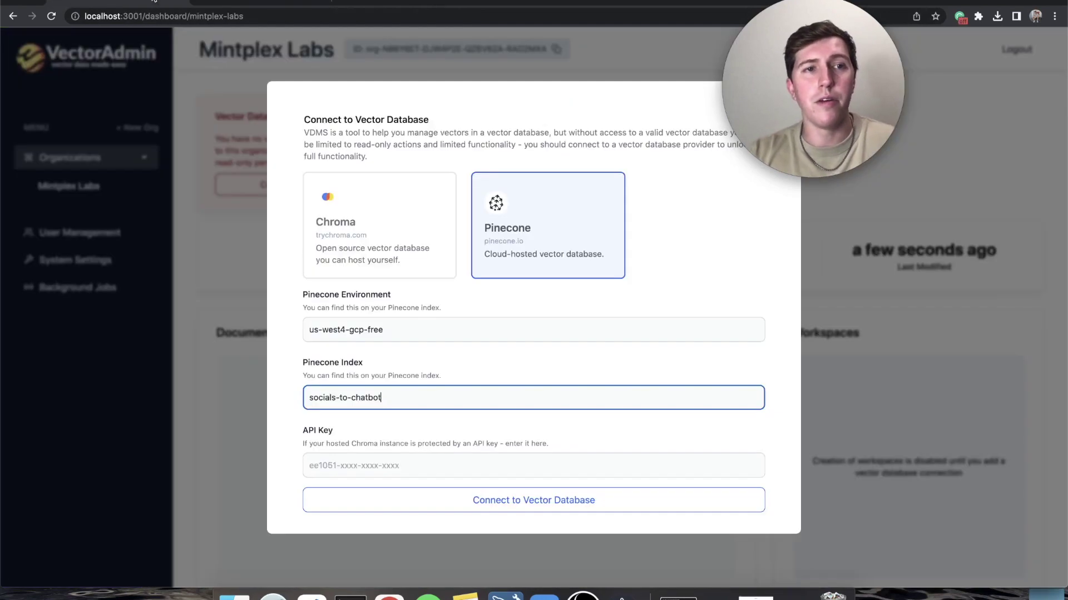
click(390, 477)
key(super+v)
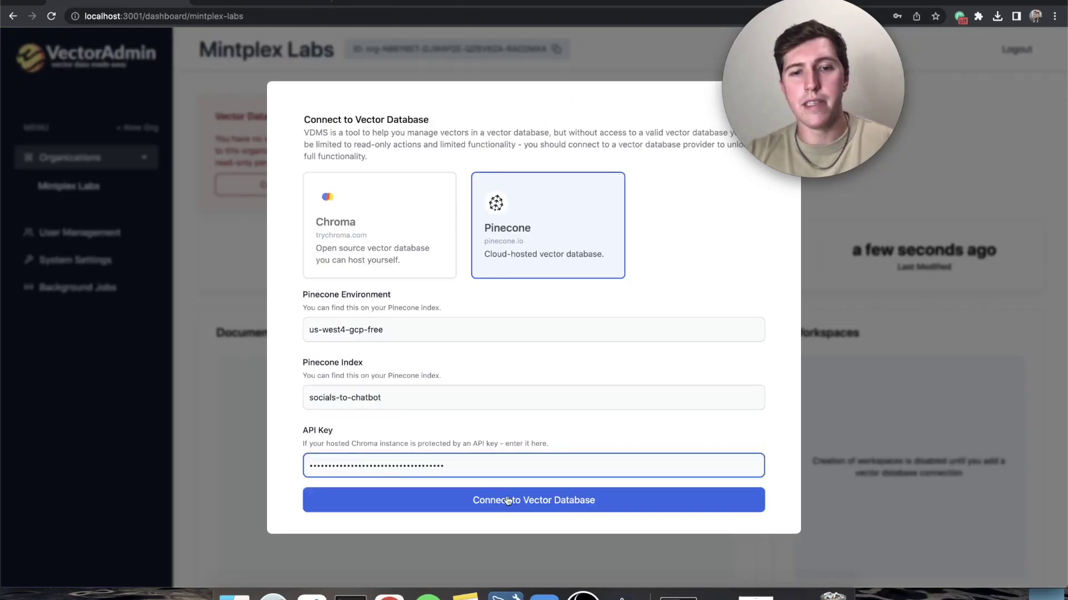
click(505, 500)
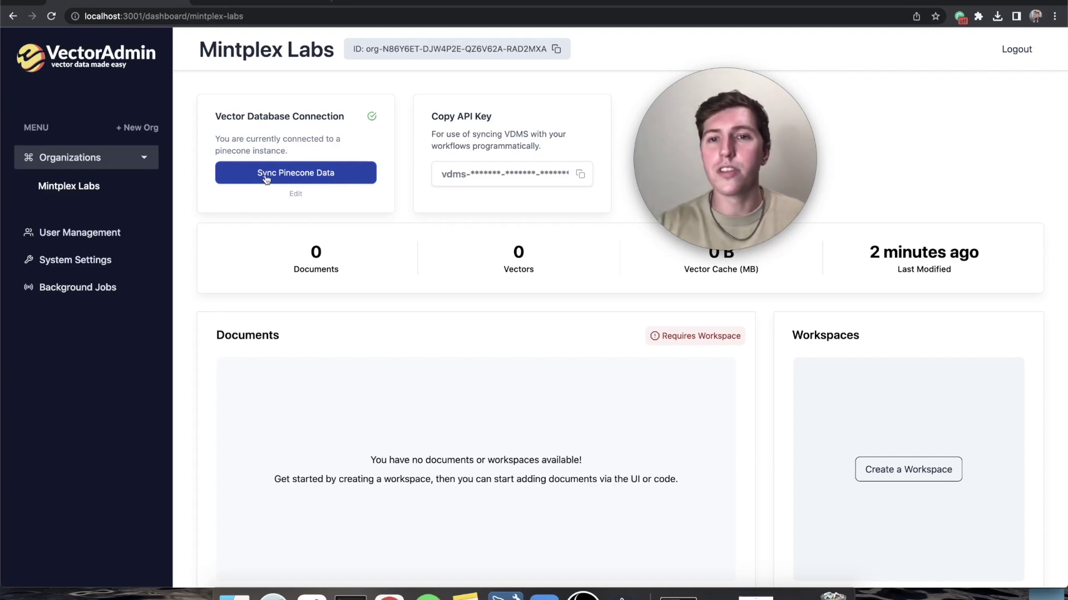
- Synchronize the existing Pinecone embeddings and check the sync job's progress
click(266, 176)
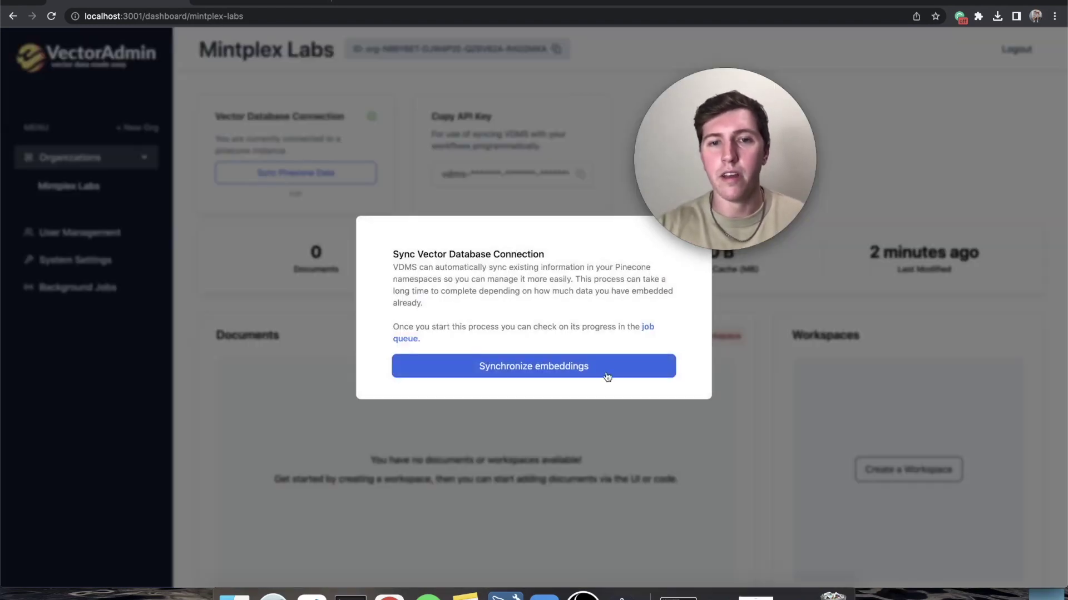
click(573, 375)
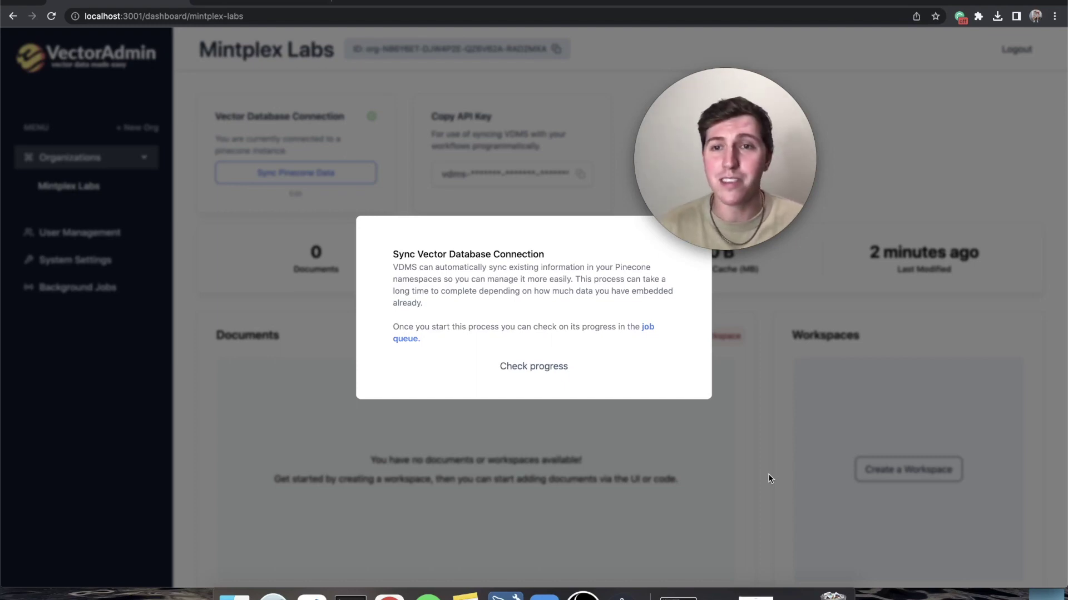
click(552, 367)
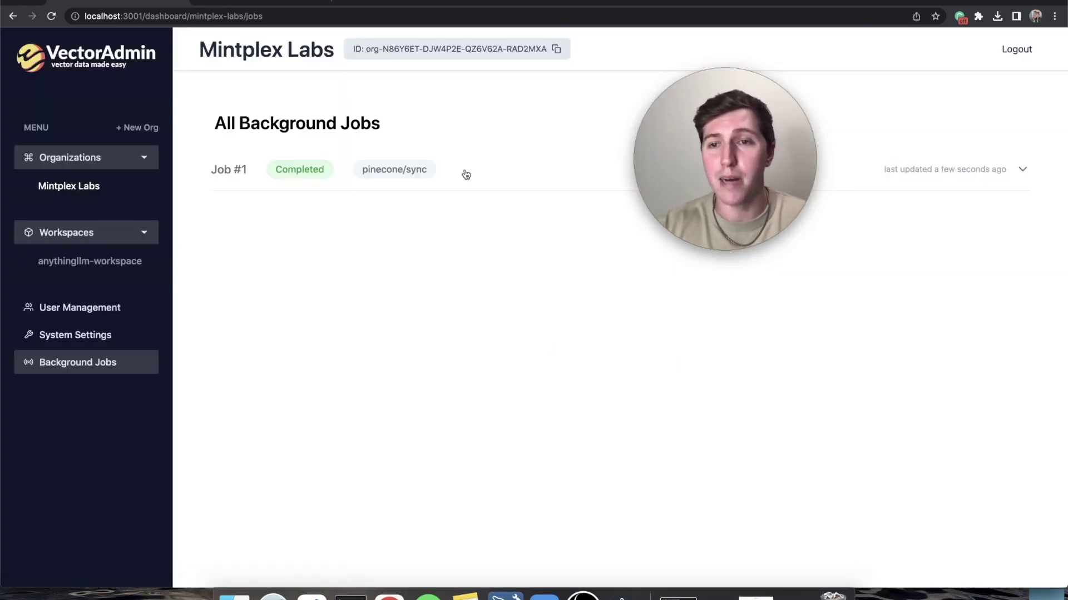
- Expand and collapse Job #1 to confirm the pinecone/sync job is Completed
click(466, 174)
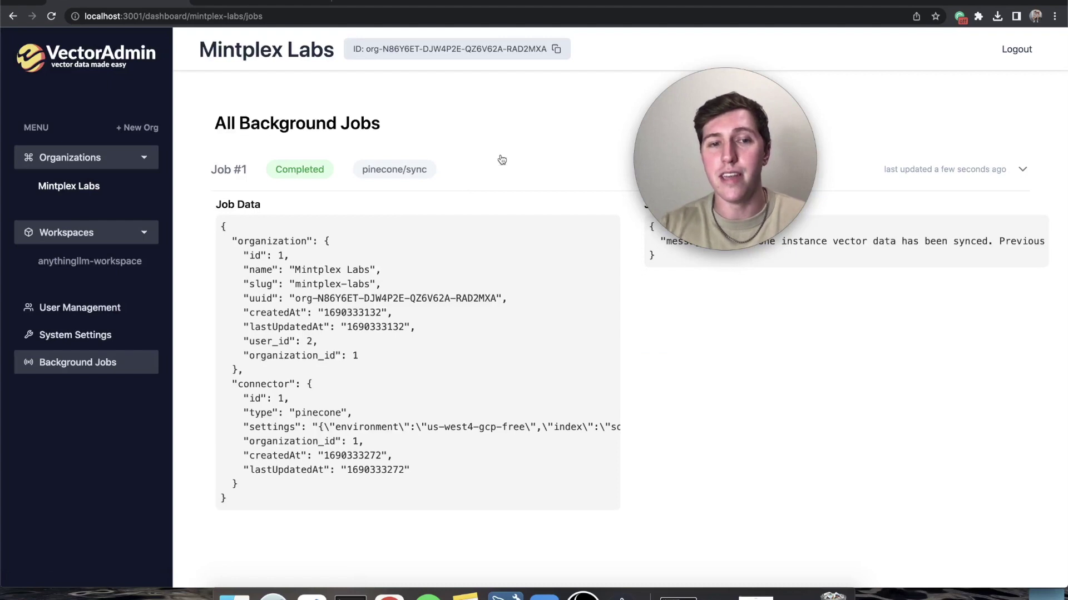
click(486, 169)
click(871, 173)
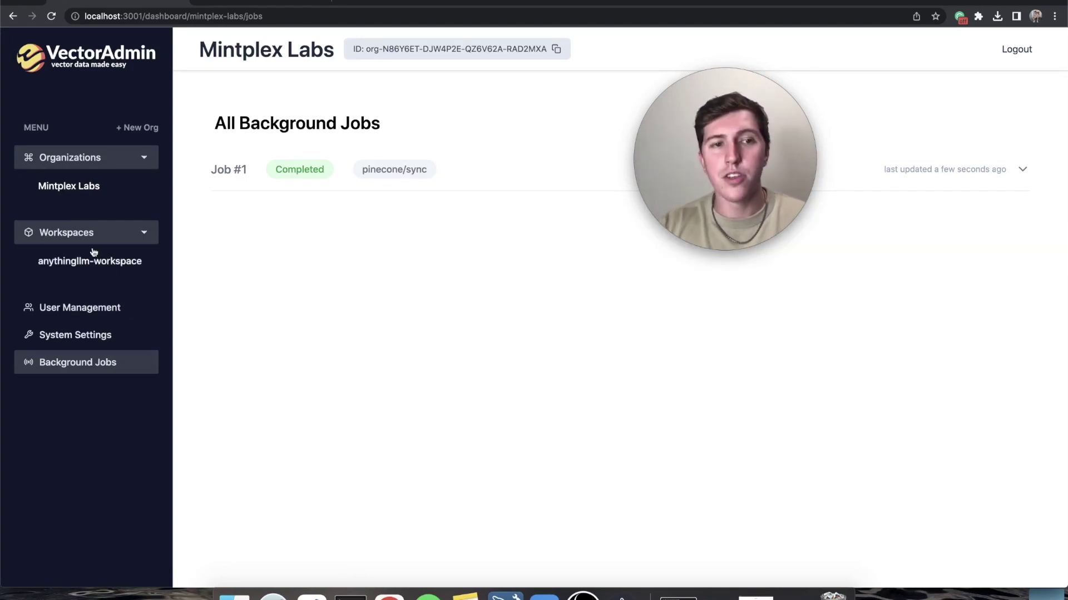
click(475, 185)
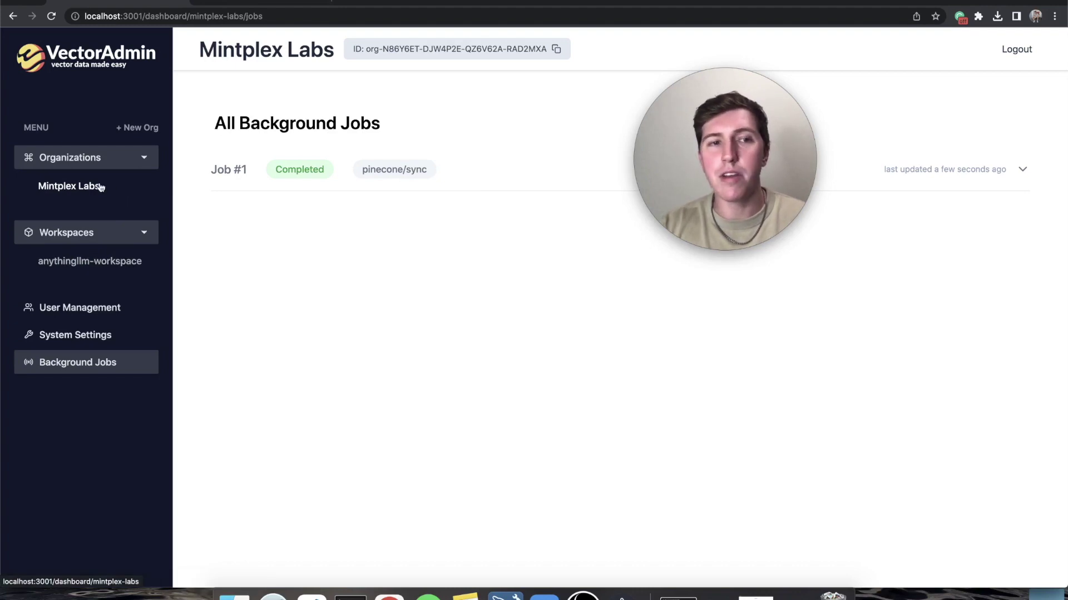
- Return to the Mintplex Labs dashboard with 2 documents and open Upload new document
click(78, 191)
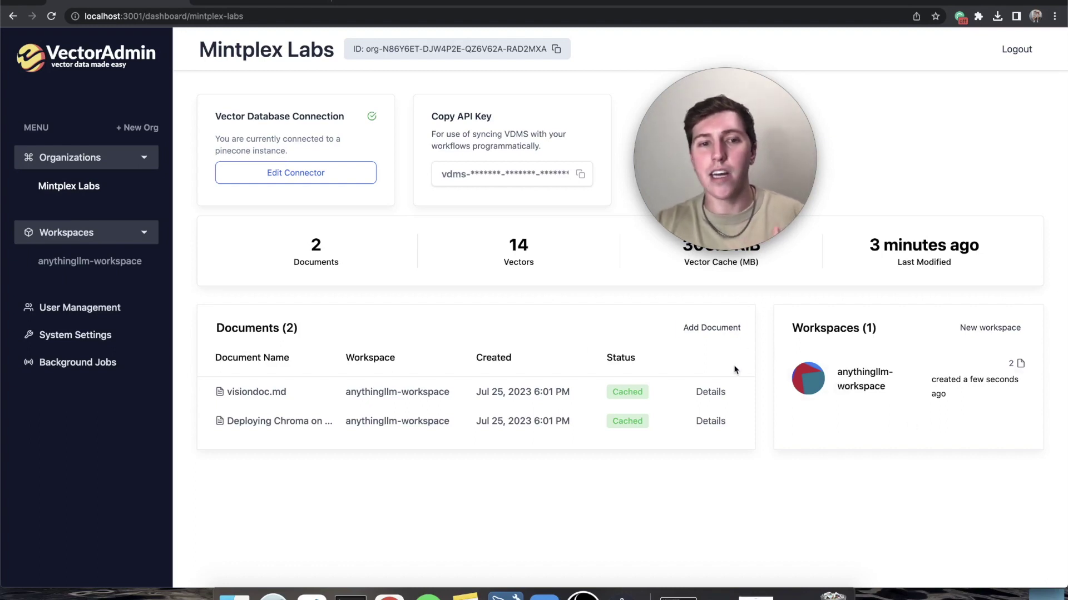
click(721, 329)
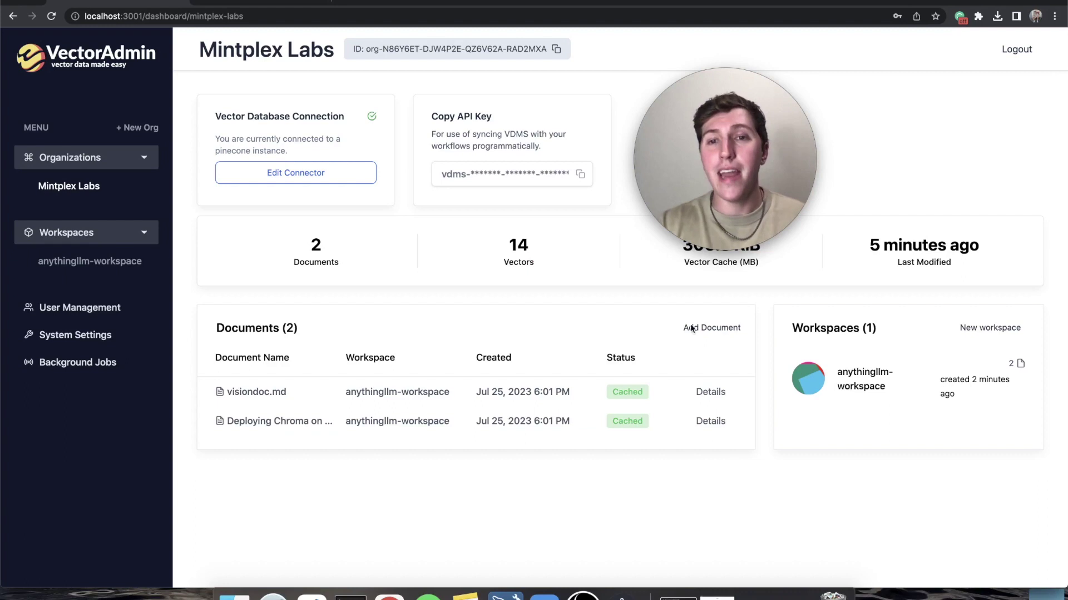
click(709, 328)
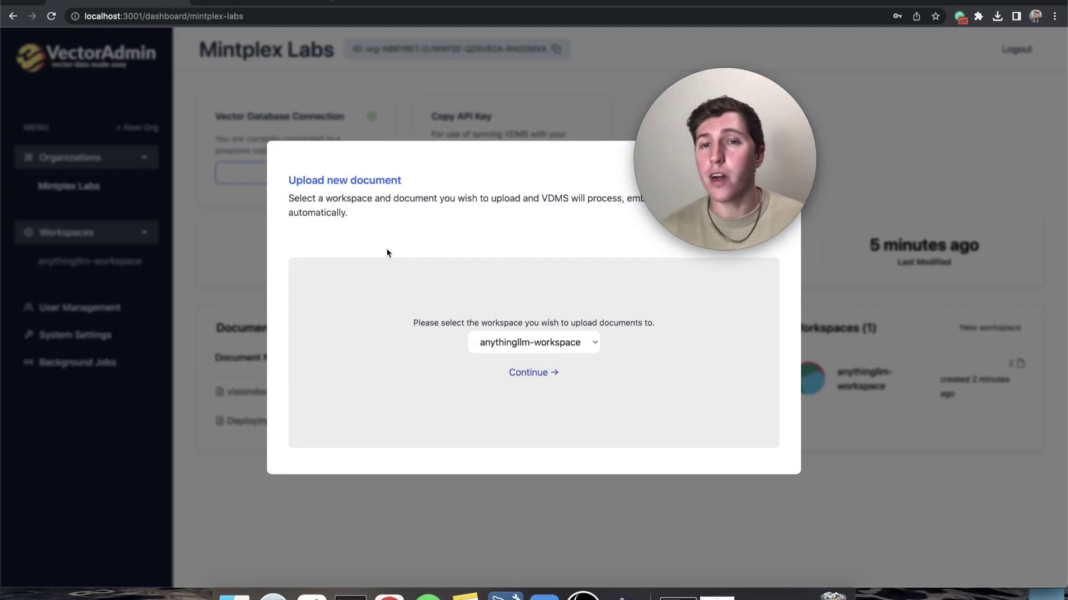
- Upload README.md into anythingllm-workspace and close the upload dialog
click(542, 373)
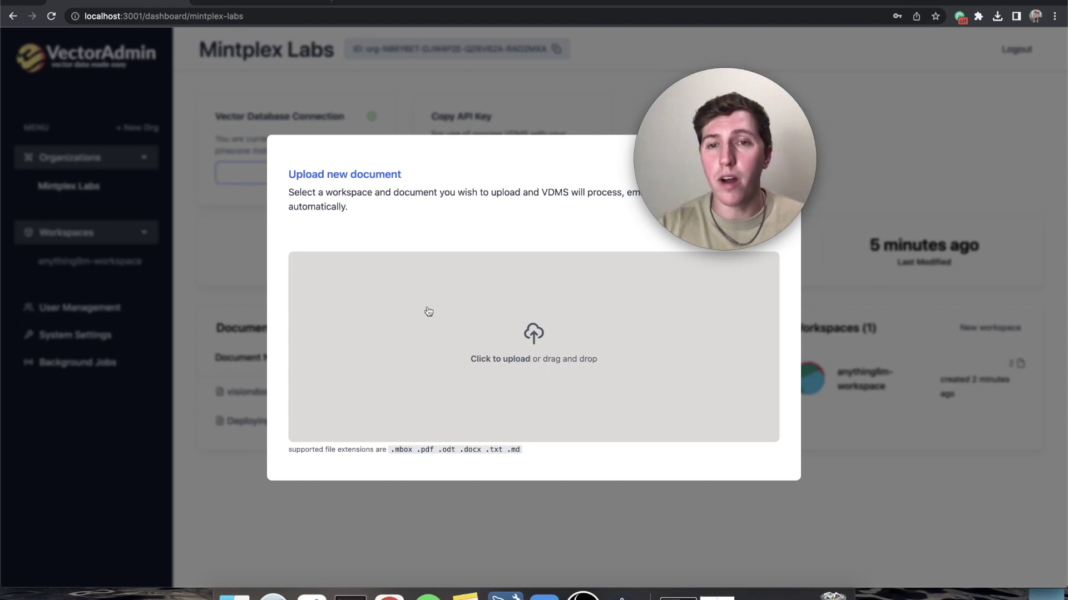
click(428, 311)
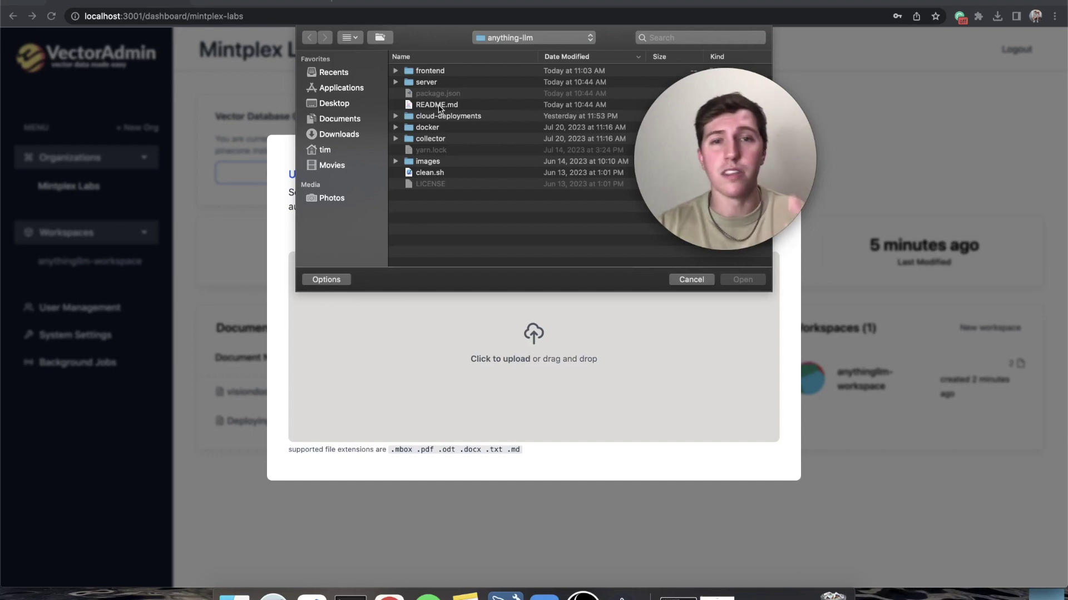
double_click(438, 105)
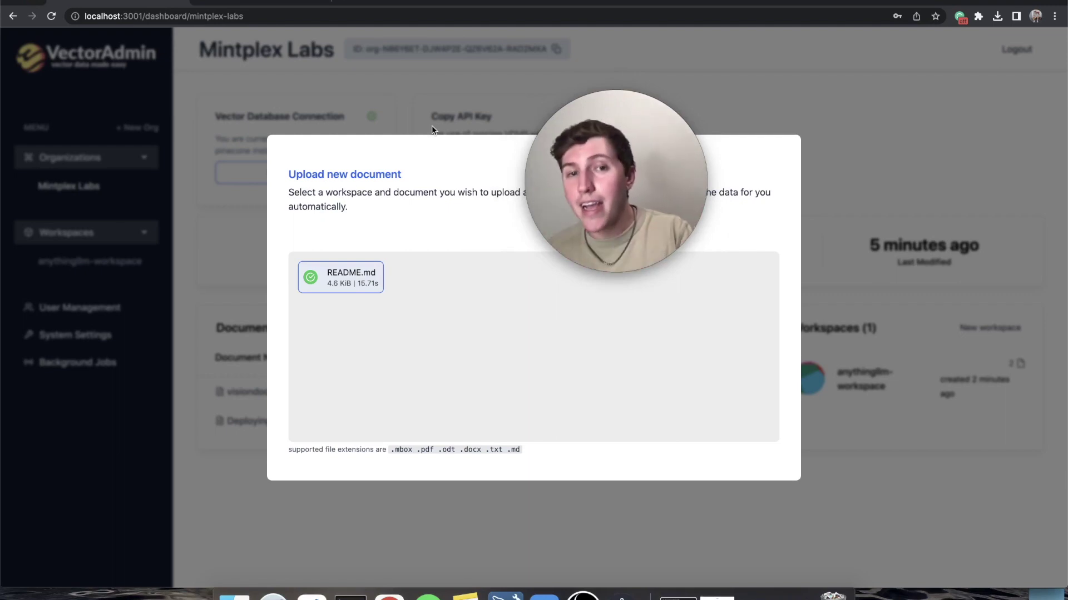
click(415, 109)
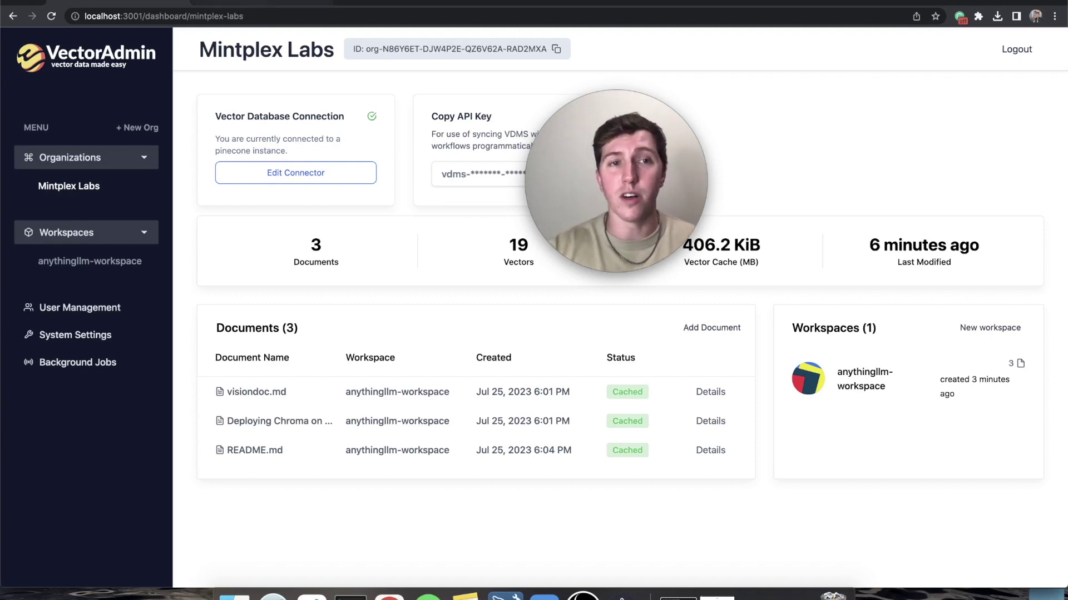
- Confirm the socials-to-chatbot Pinecone index holds 19 vectors, then open anythingllm-workspace in VectorAdmin
key(ctrl+Tab)
click(43, 155)
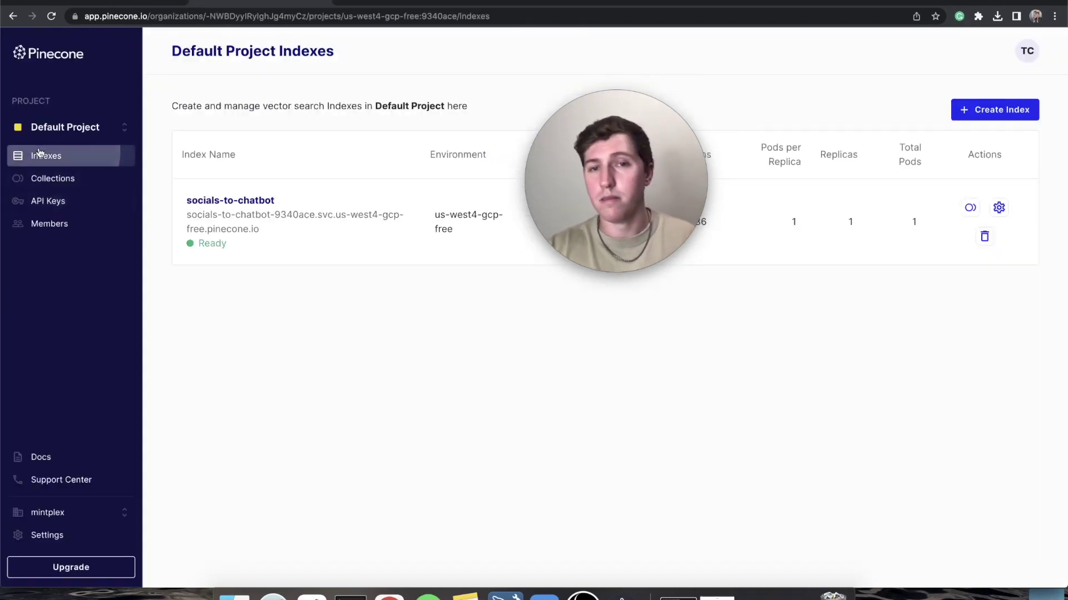
click(249, 203)
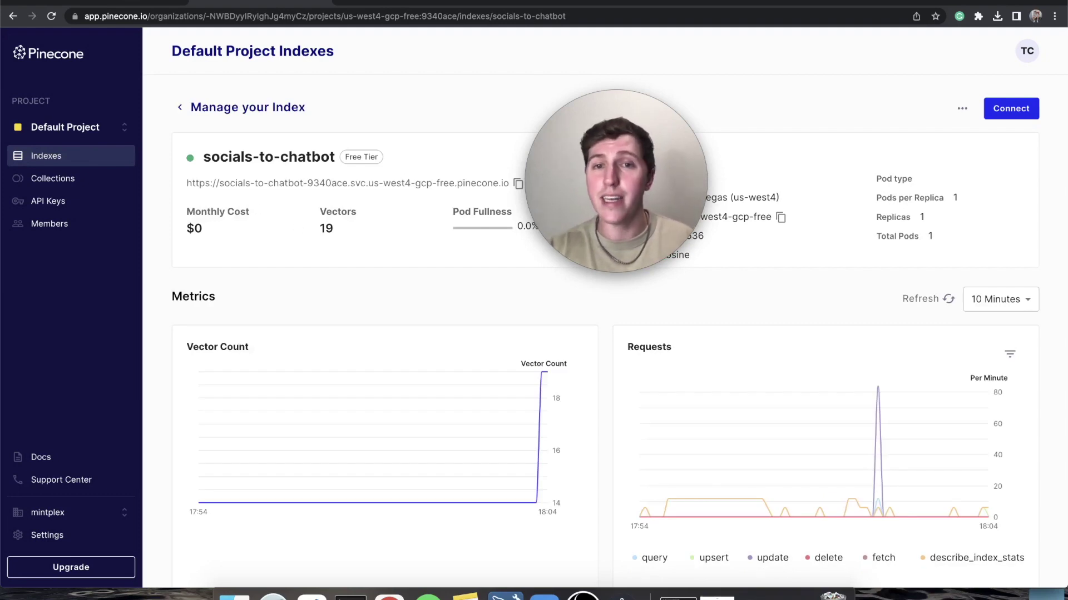
click(140, 1)
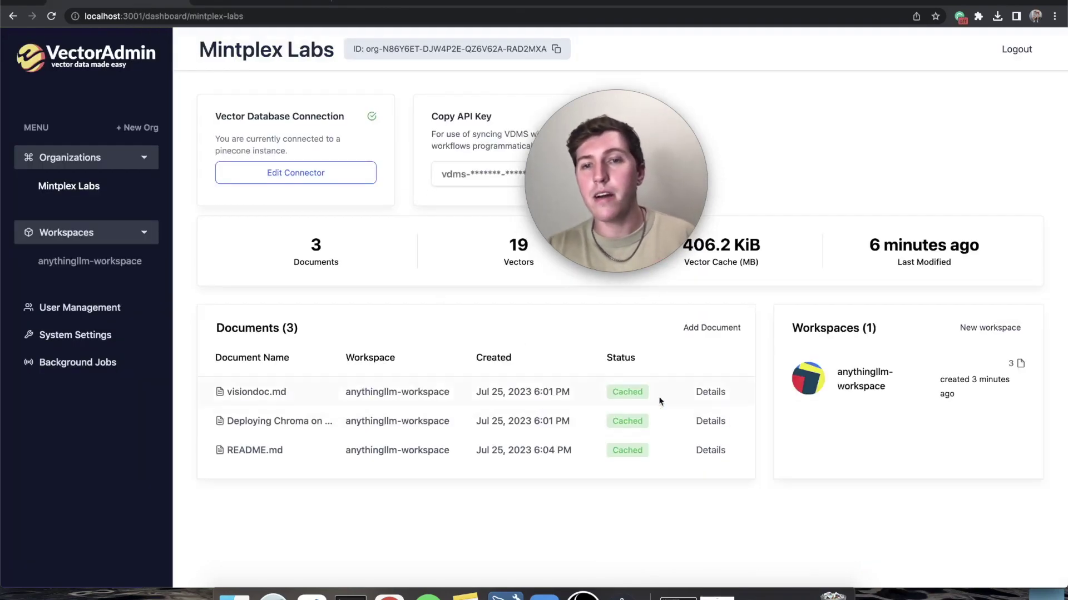
click(867, 378)
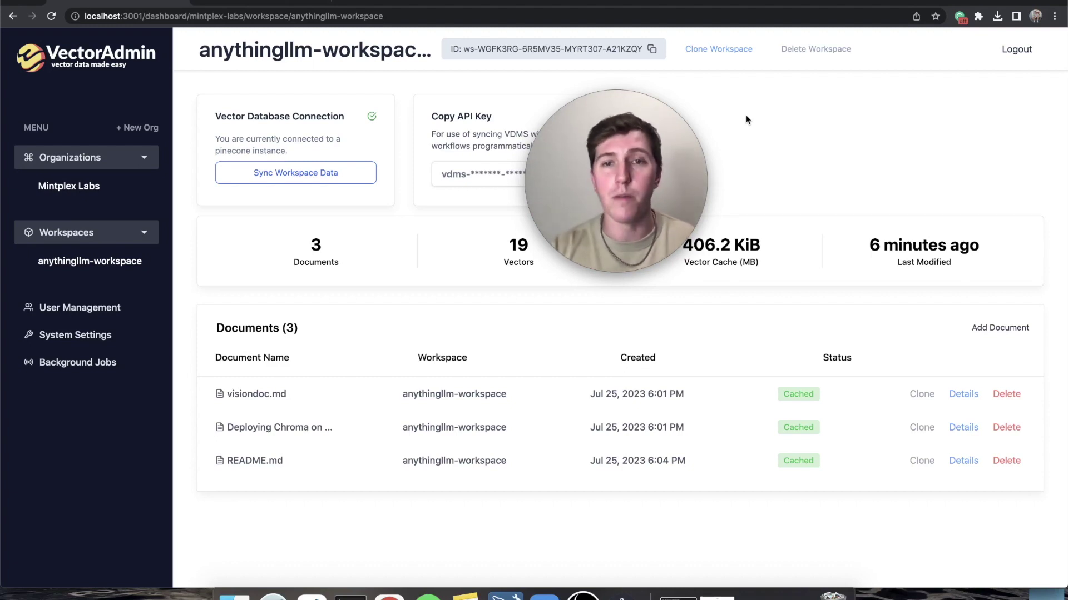
- Clone the workspace as Anythingllm-Workspace Copy, open it, and verify Pinecone shows 38 vectors
click(717, 49)
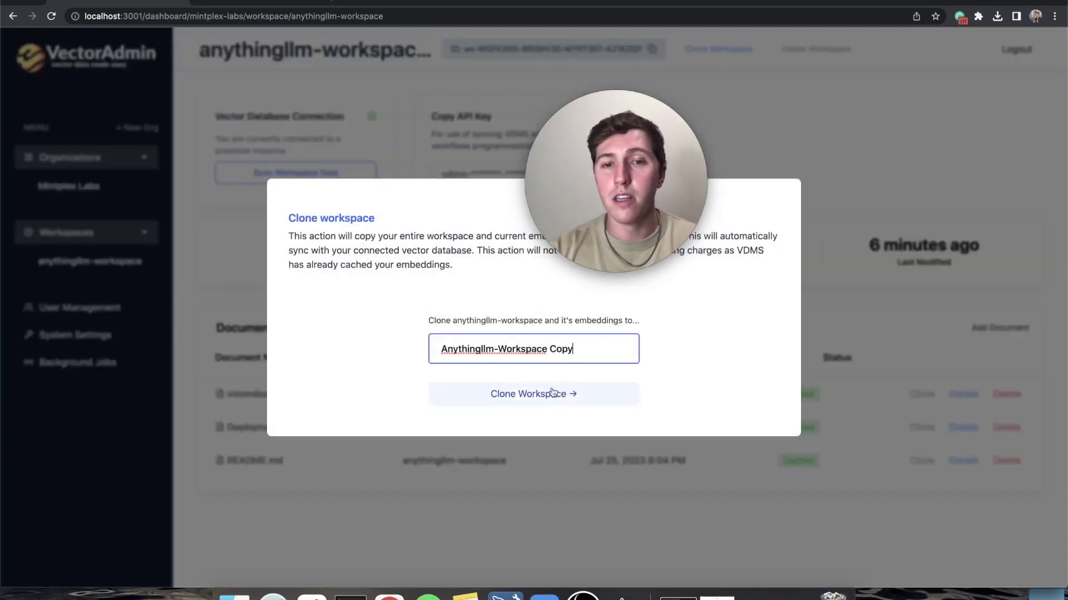
click(552, 392)
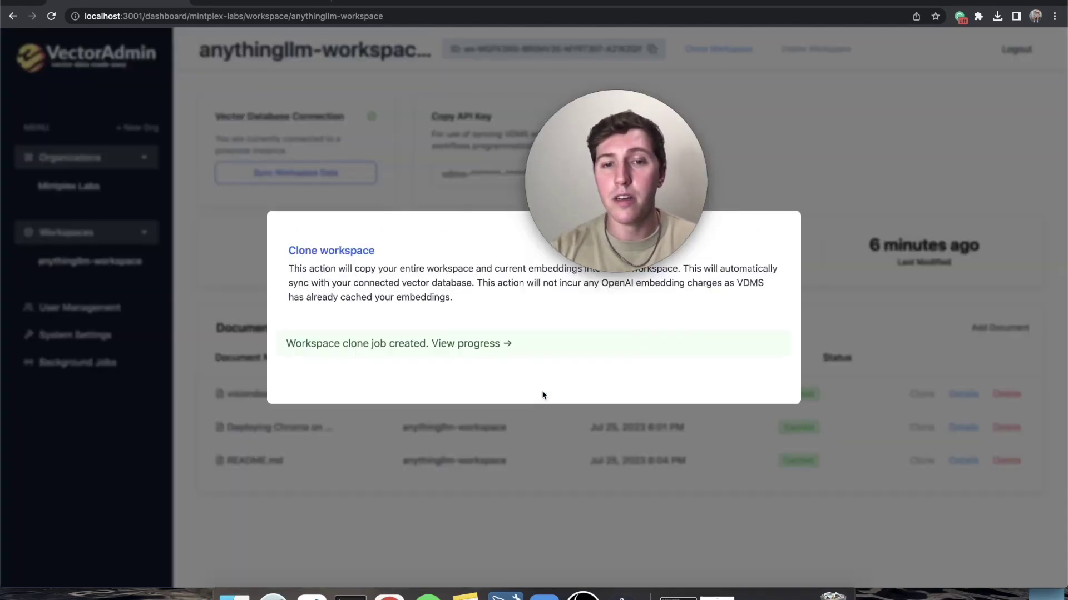
click(459, 345)
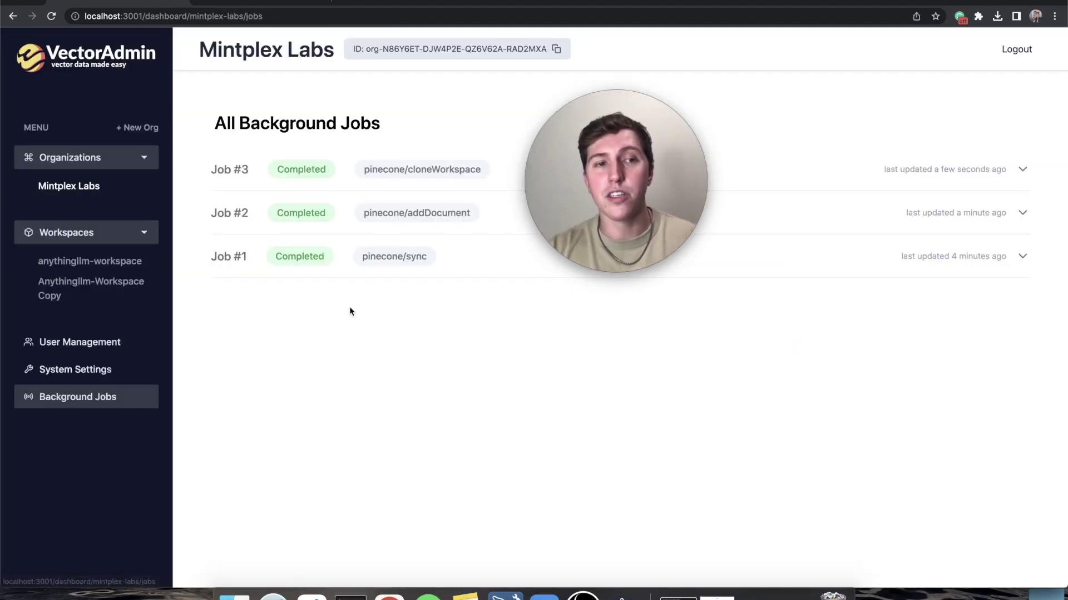
click(84, 285)
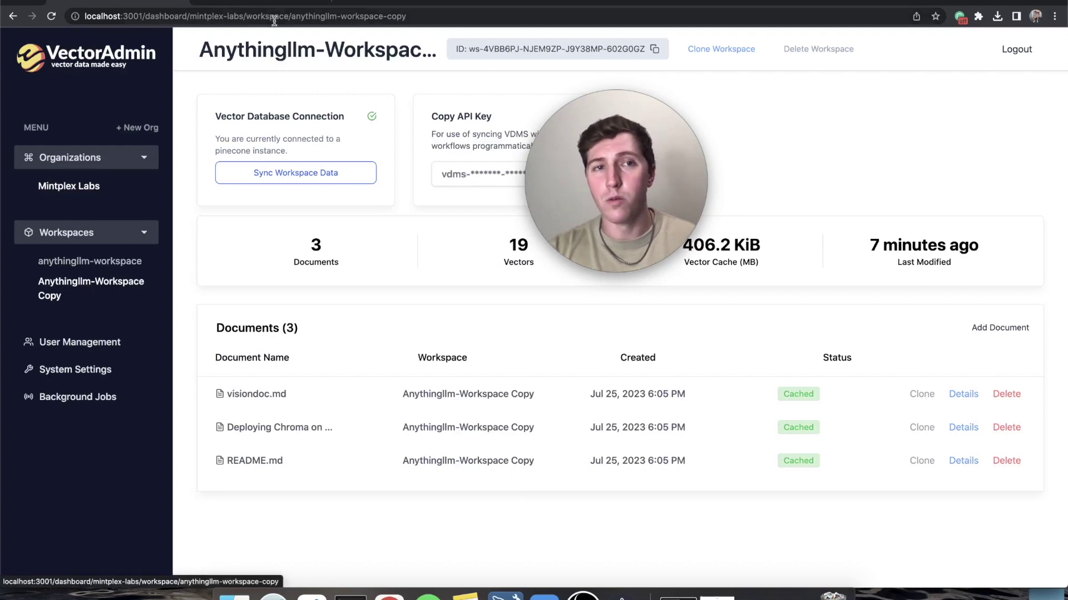
key(ctrl+Tab)
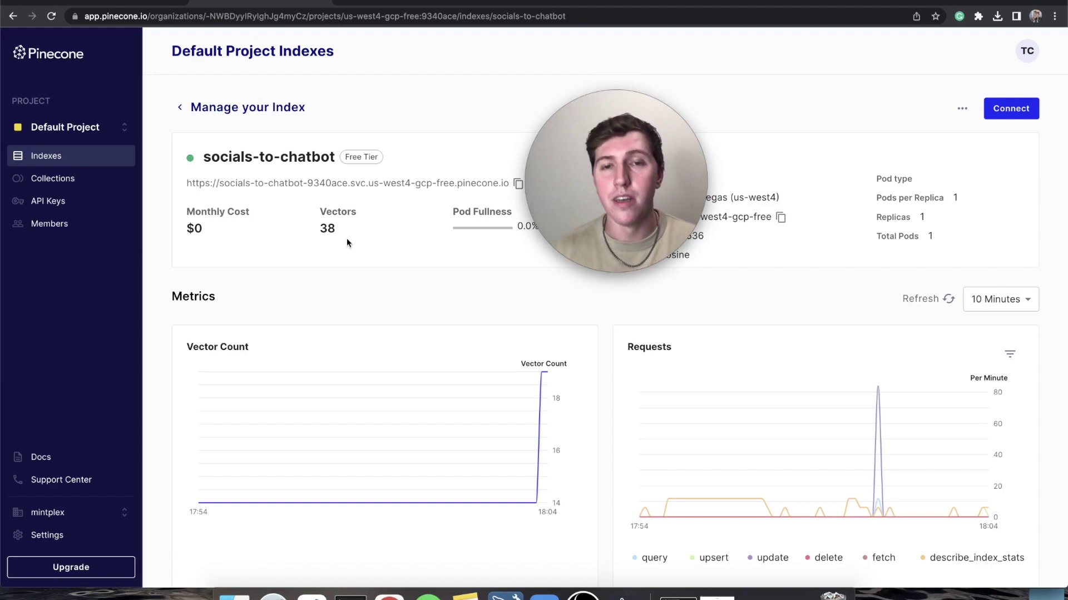
key(ctrl+shift+Tab)
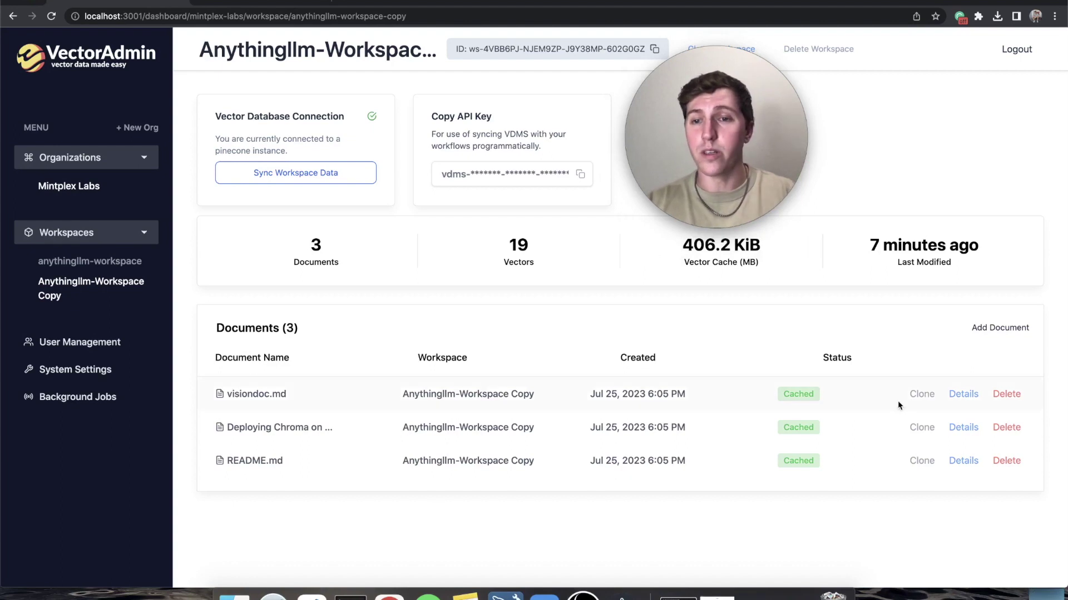
- Start cloning visiondoc.md to anythingllm-workspace, then cancel the clone dialog without cloning
click(920, 394)
click(593, 345)
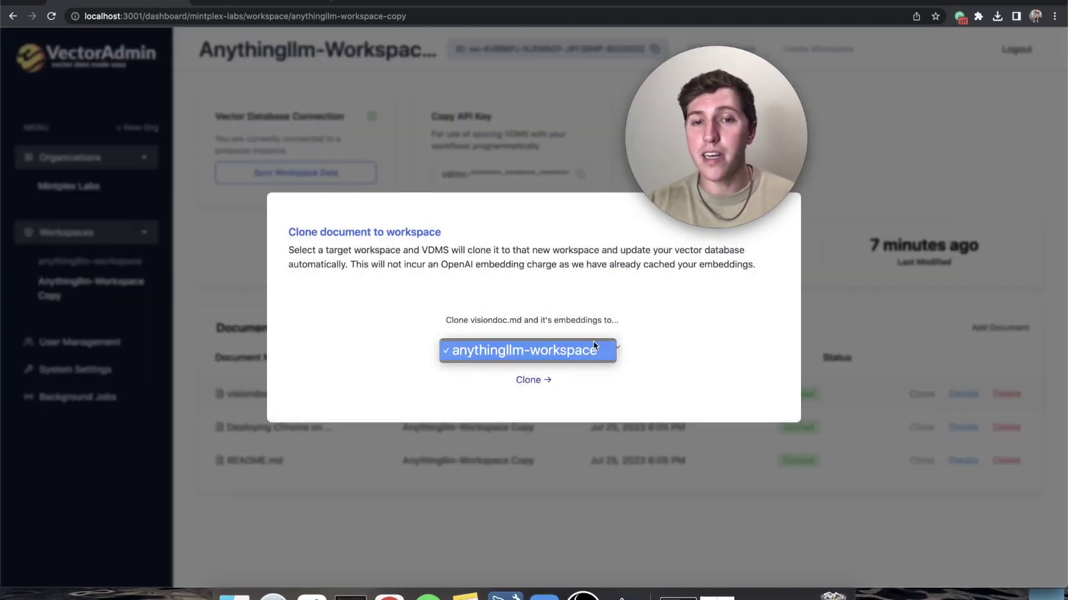
click(592, 347)
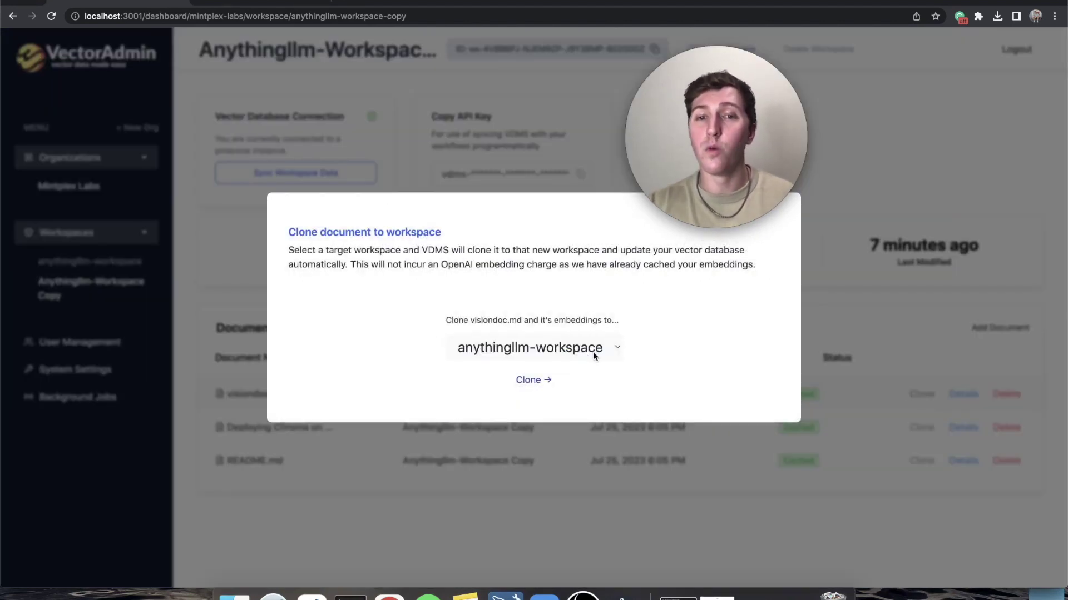
click(872, 332)
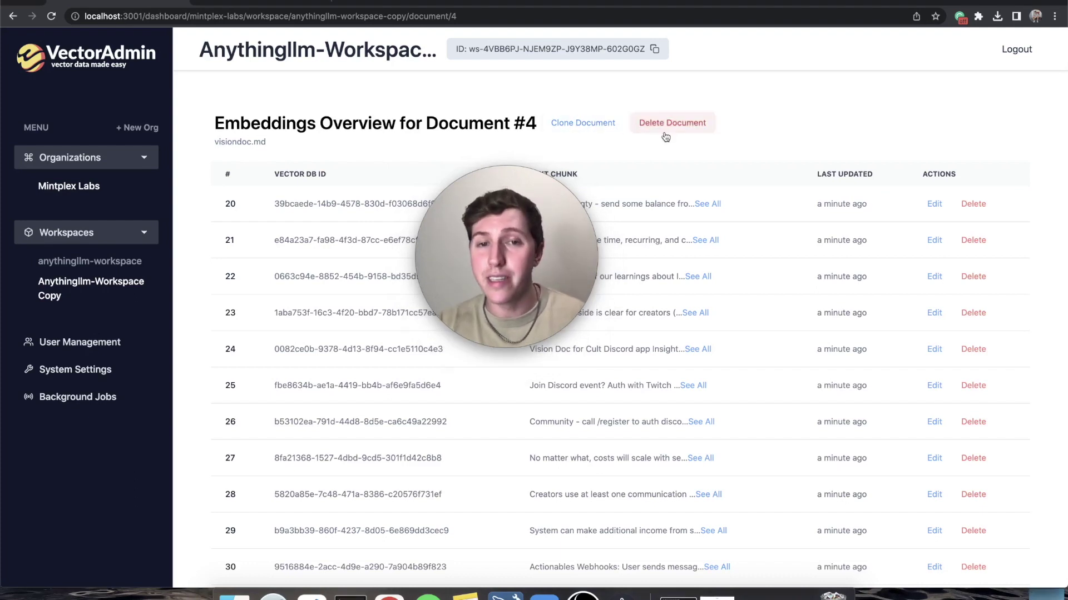
- Open the full-text preview of visiondoc.md's first embedding chunk
scroll(329, 288, down, 6)
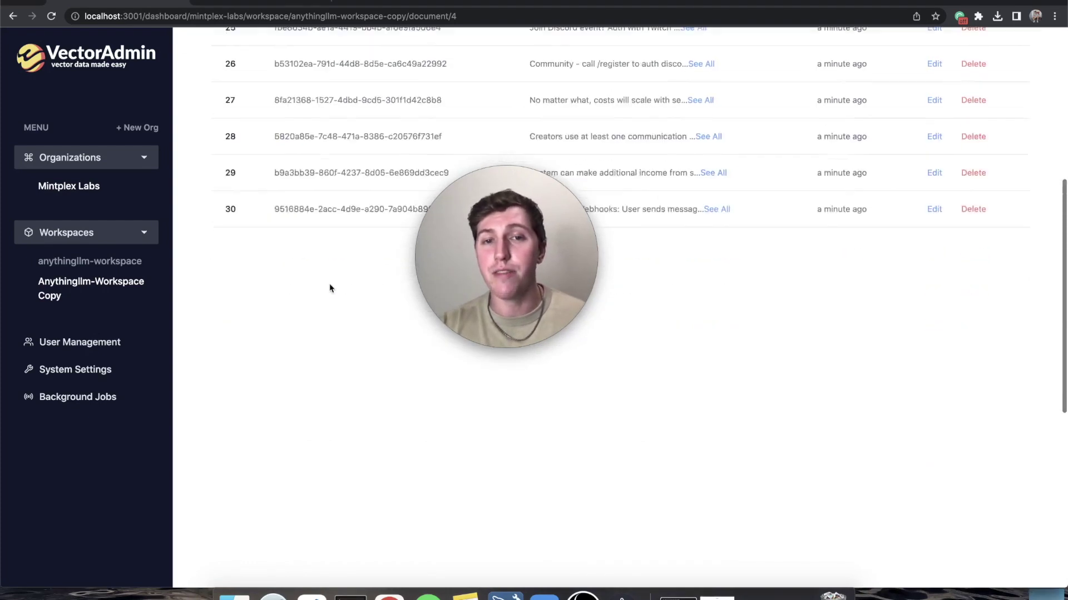
scroll(330, 288, up, 6)
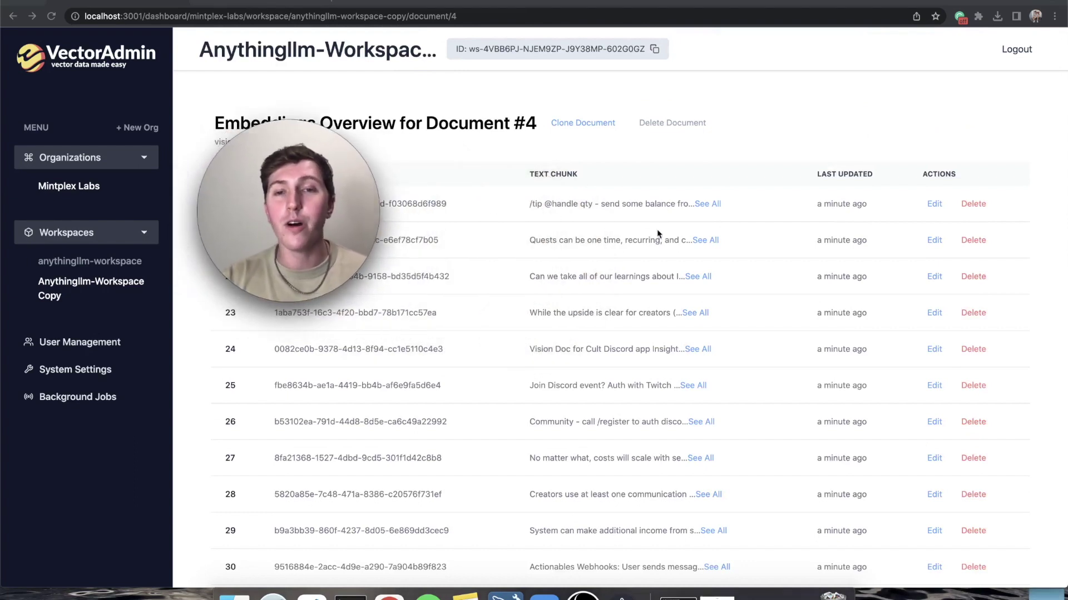
click(711, 205)
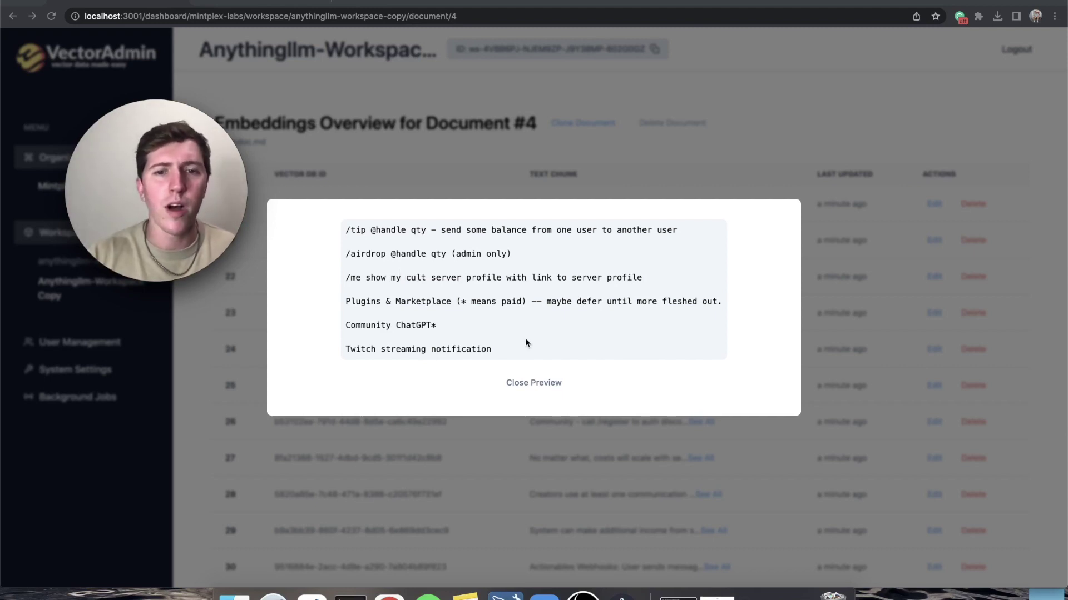
- Close the chunk preview, review the first chunk's edit form, and cancel without saving
click(547, 383)
click(933, 204)
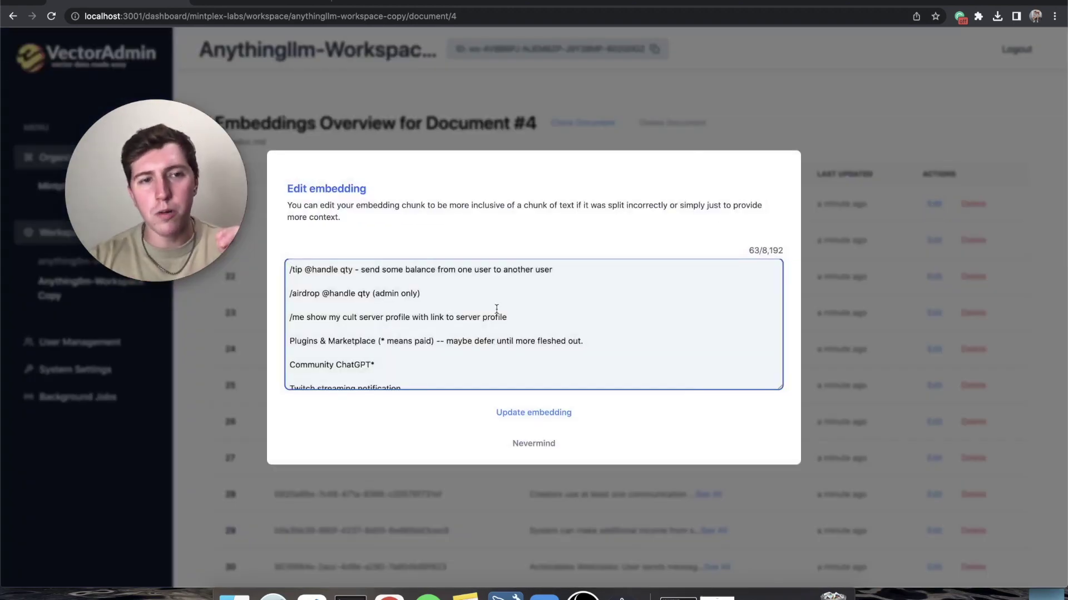
scroll(497, 309, down, 1)
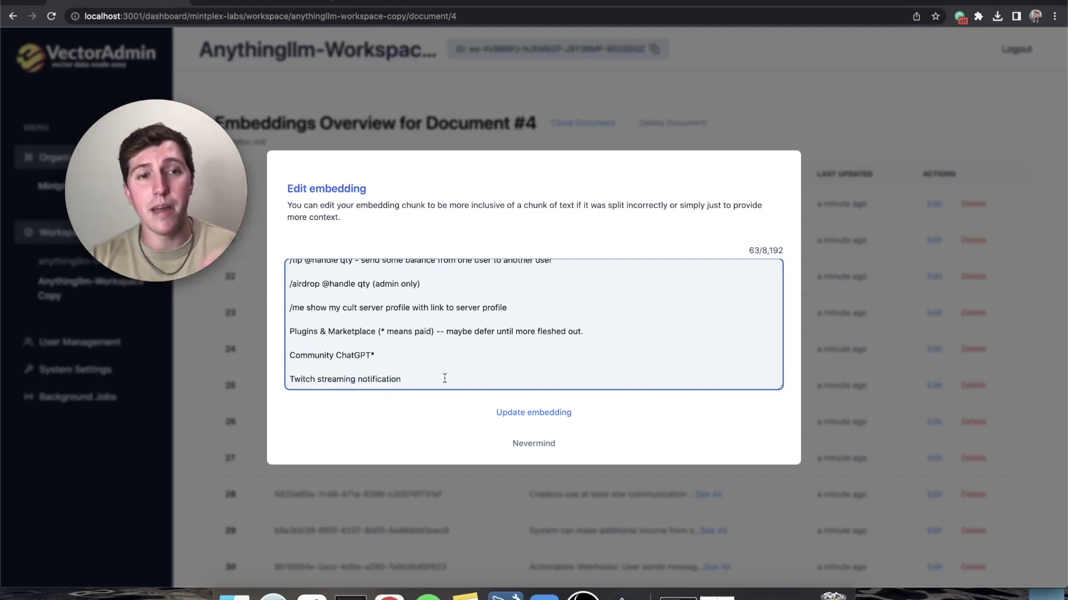
scroll(444, 378, up, 1)
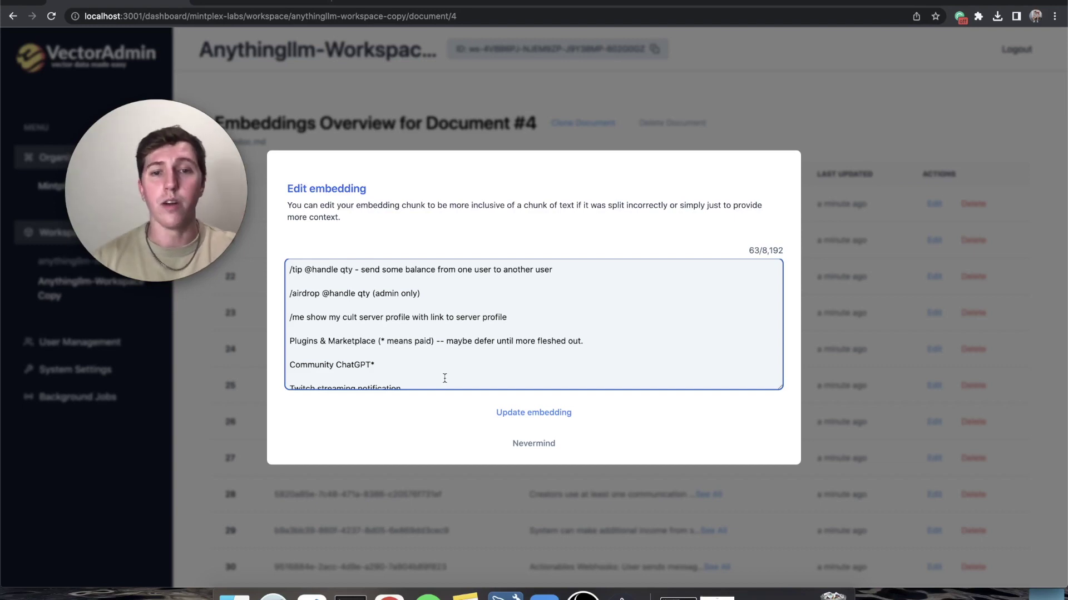
click(533, 443)
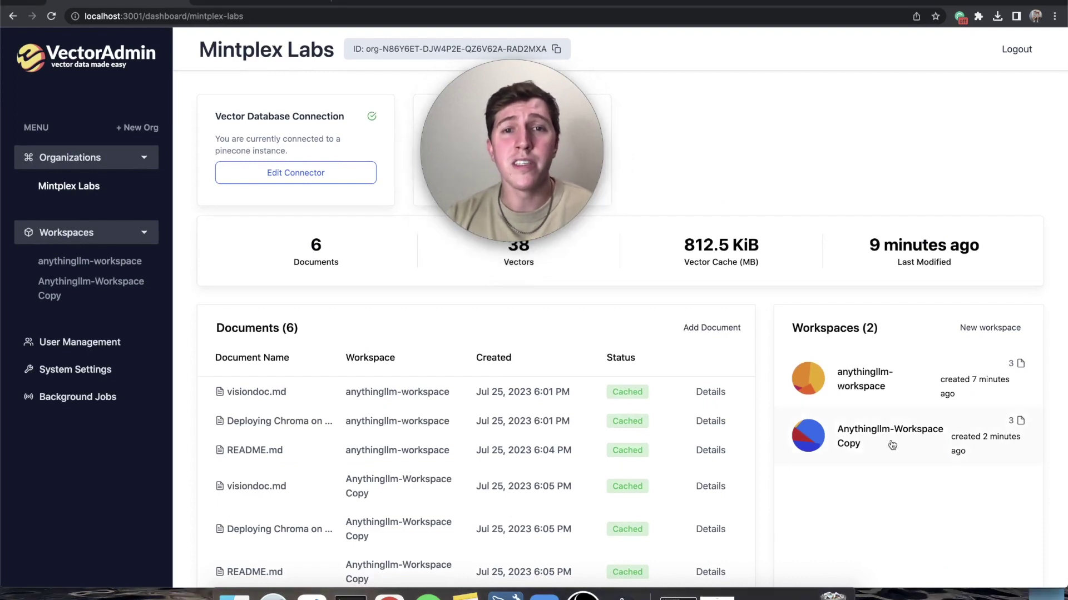
- Delete Anythingllm-Workspace Copy, check the Pinecone index is back to 19 vectors, and return
click(889, 439)
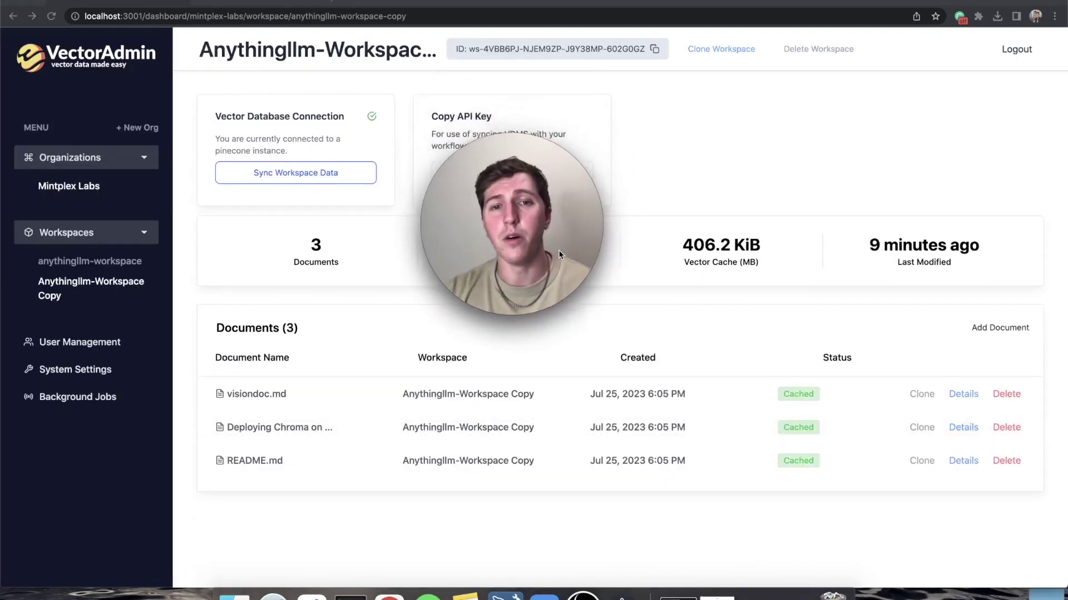
click(831, 53)
click(635, 114)
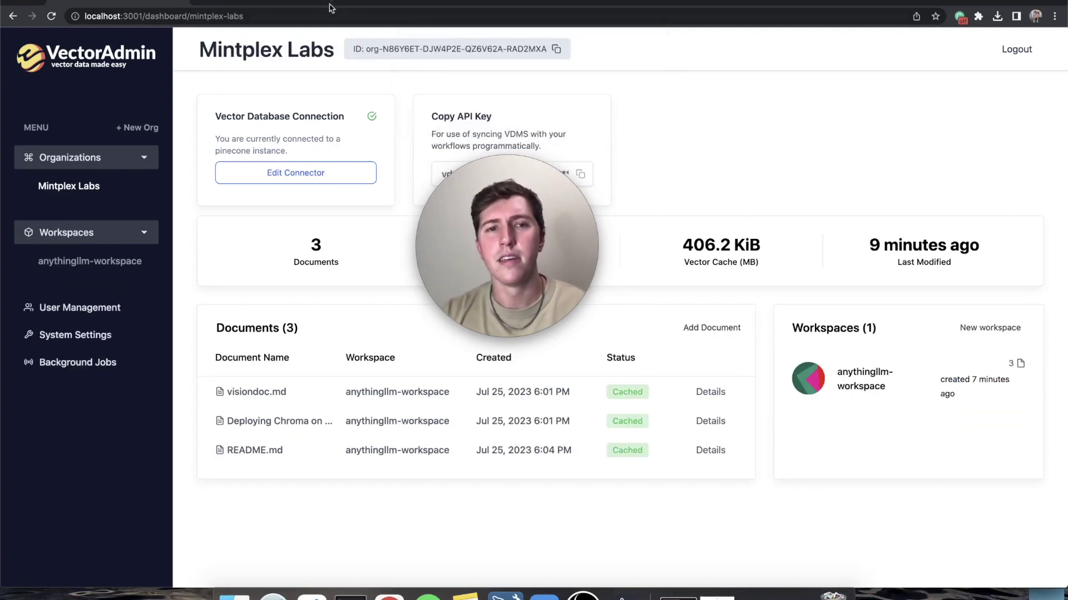
key(ctrl+Tab)
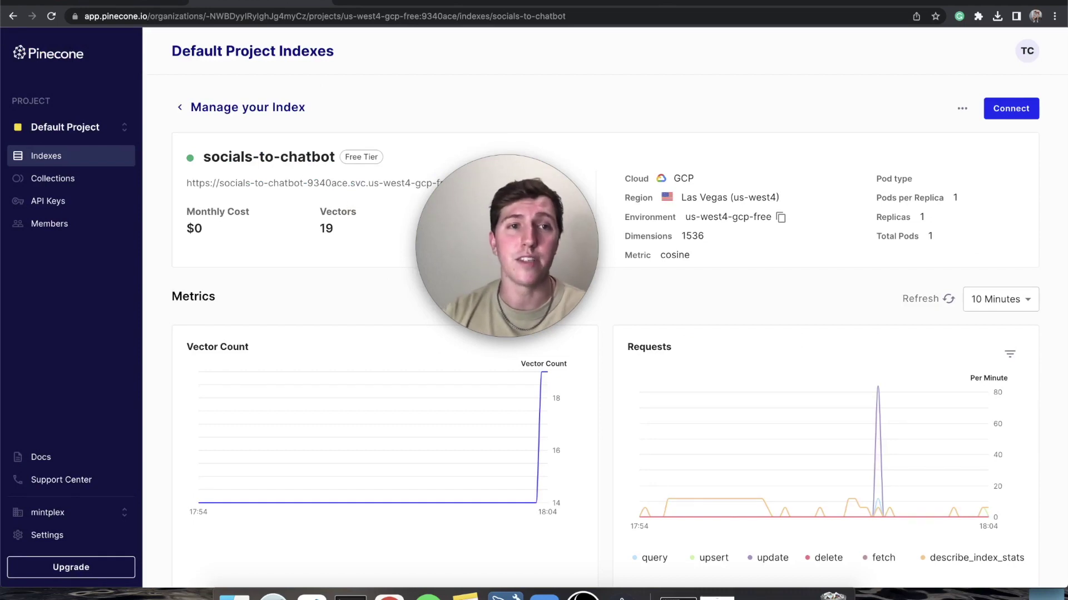
click(148, 8)
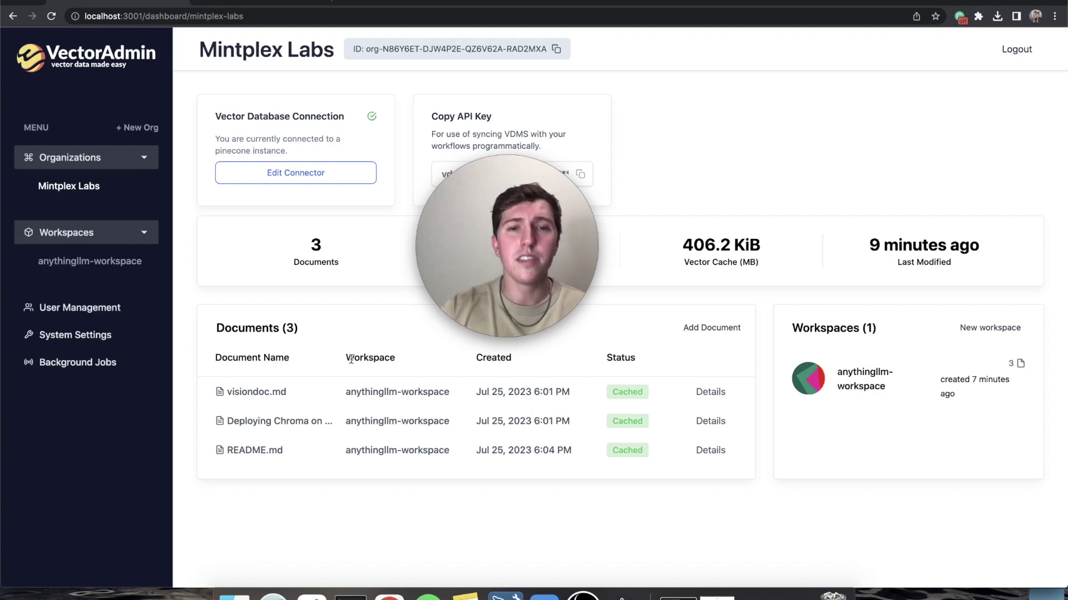
click(102, 308)
drag(514, 248, 356, 364)
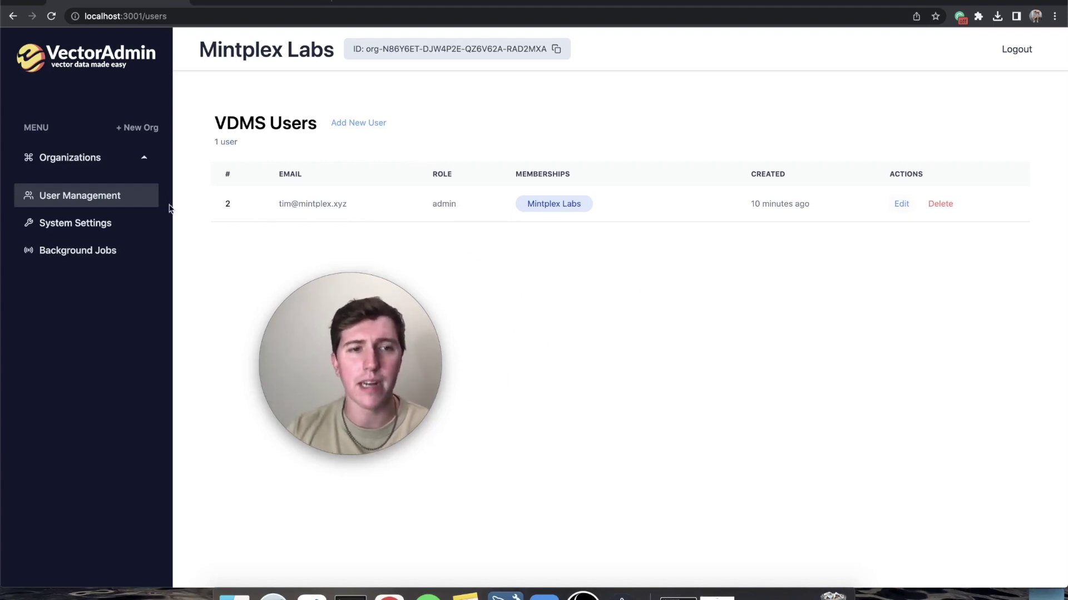
click(75, 222)
drag(356, 364, 622, 191)
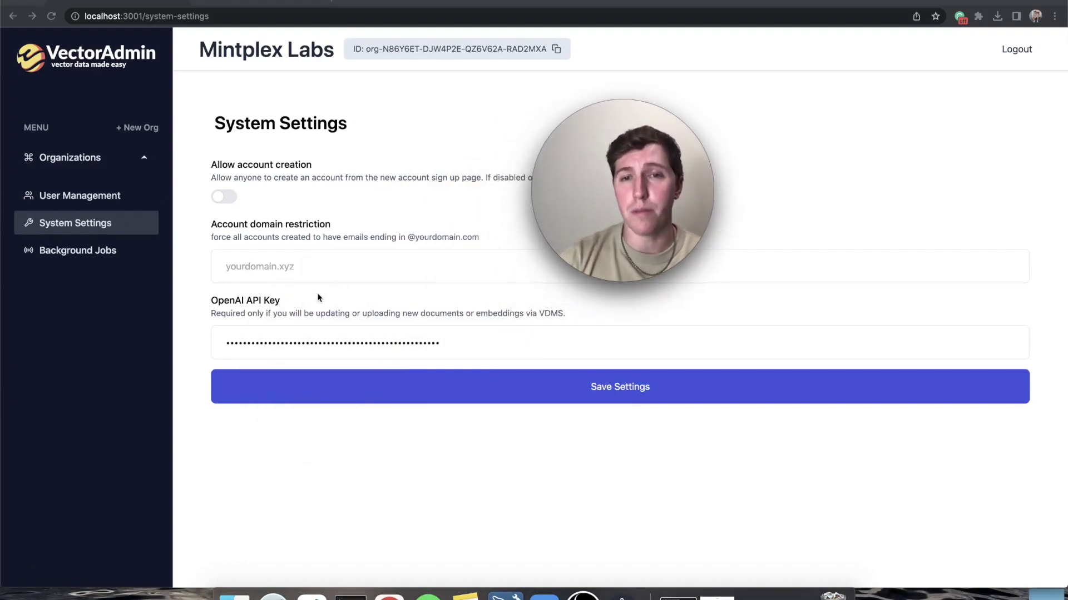
click(55, 251)
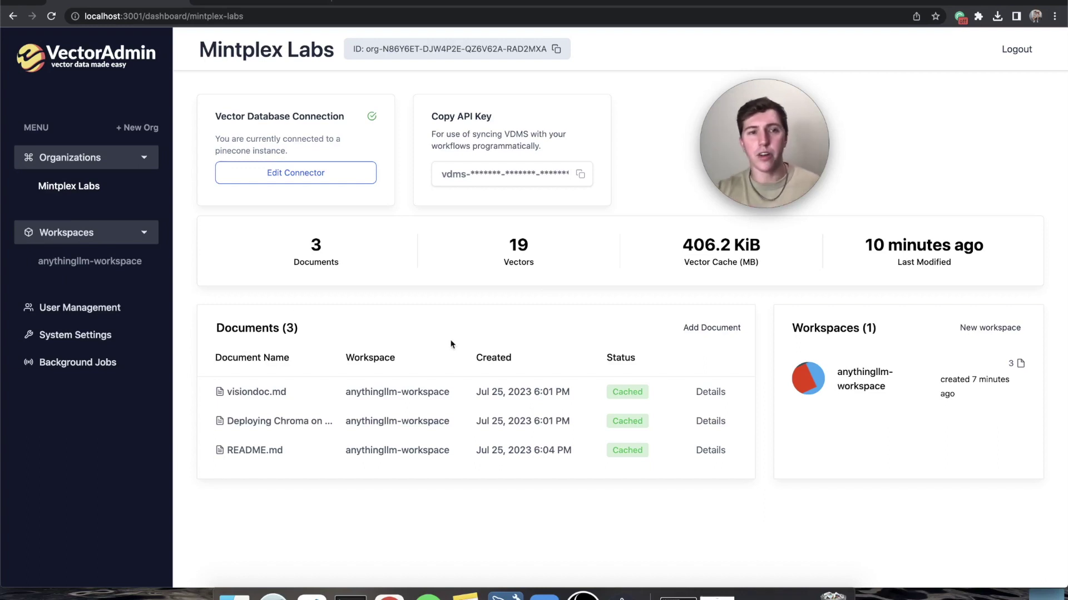
- Create a new organization named 'Chroma Org'
click(164, 120)
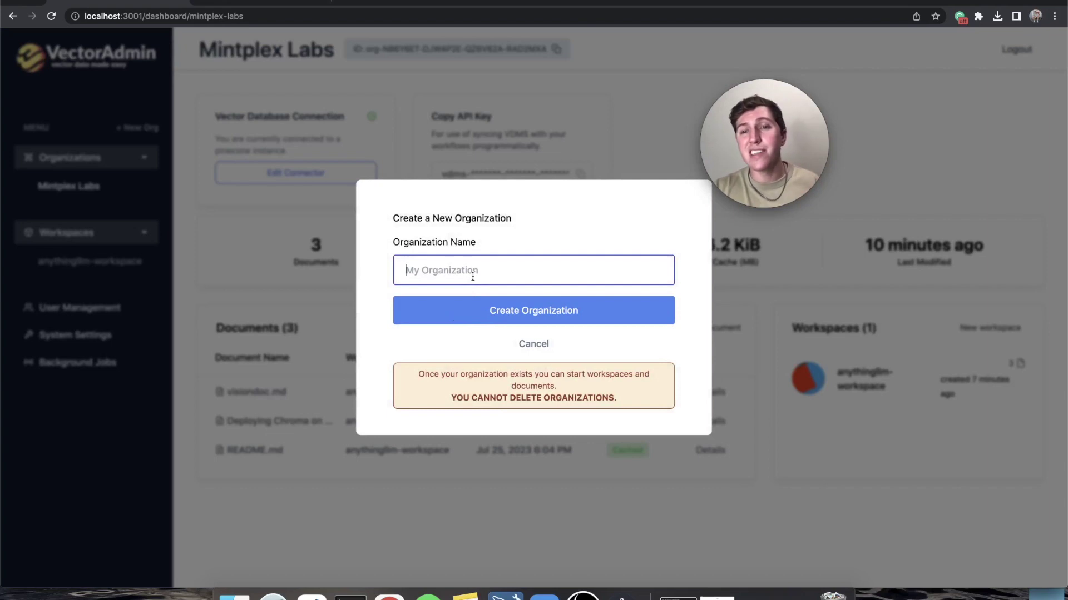
text(Chroma)
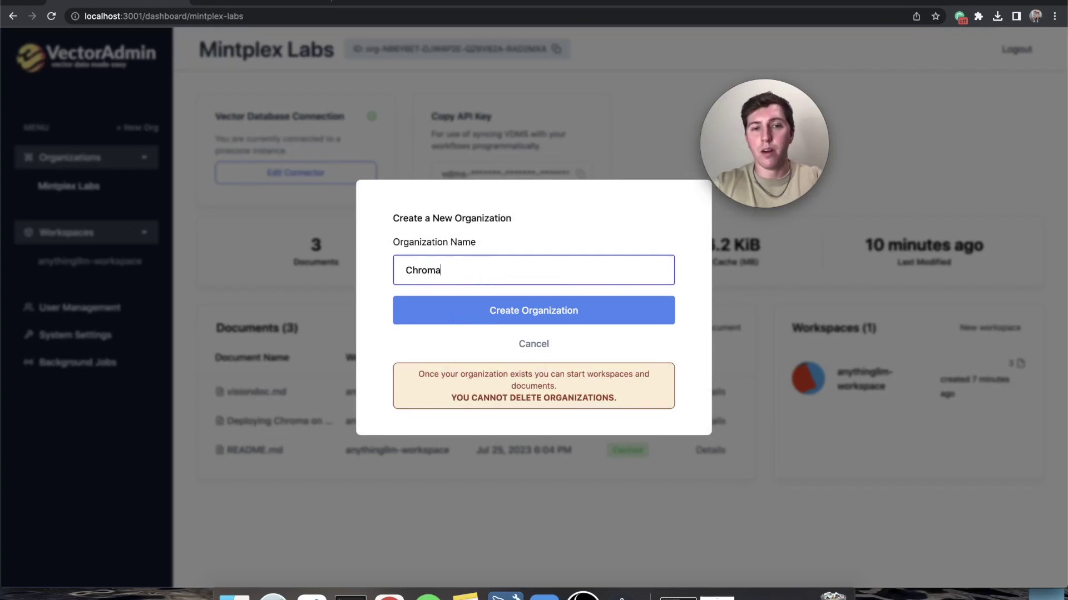
text( Org)
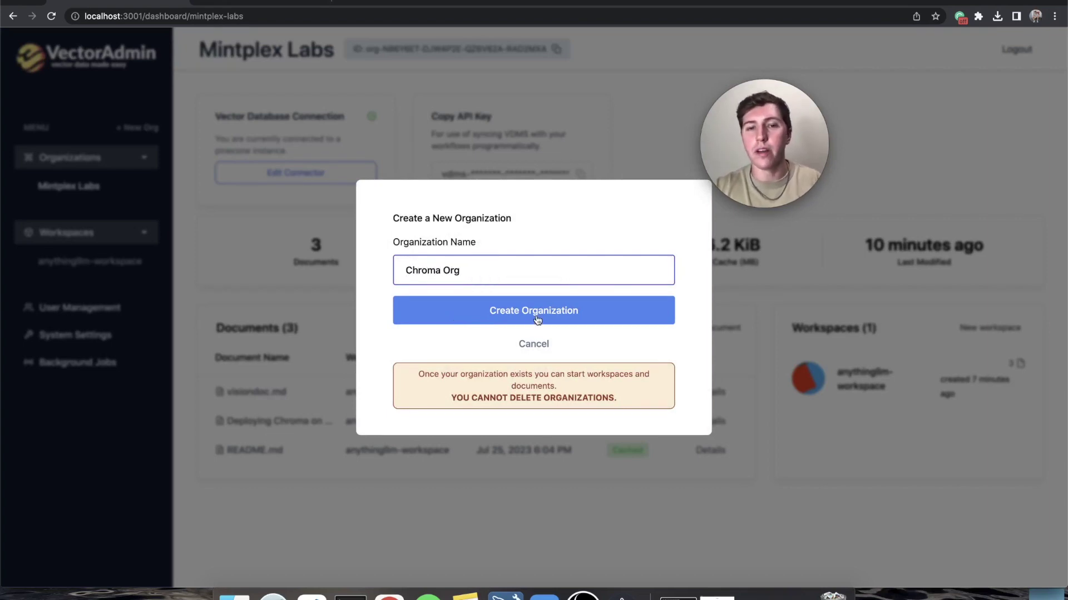
click(536, 315)
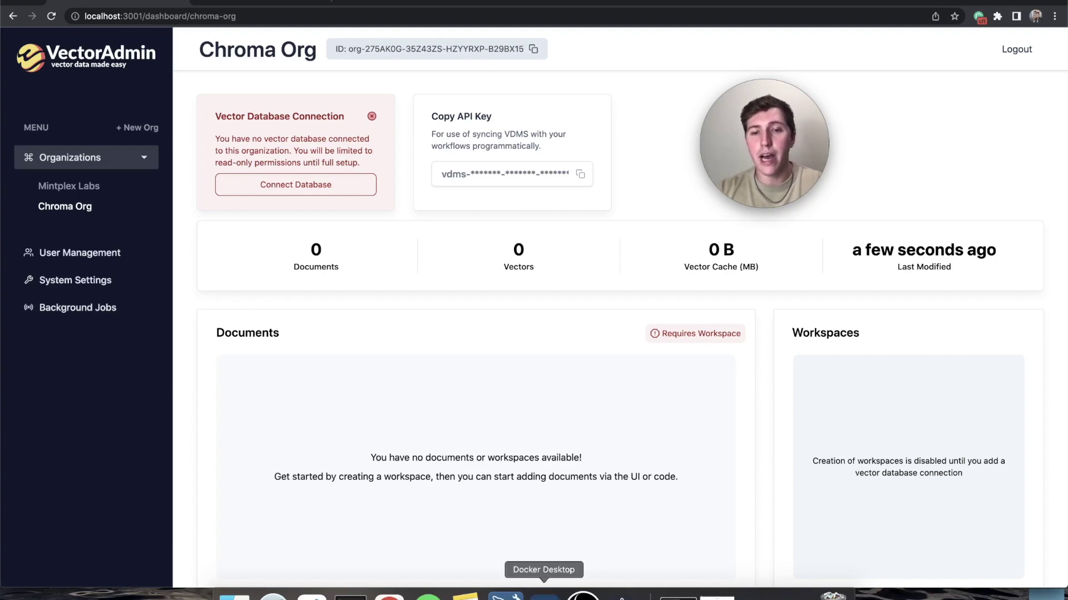
- Start the chroma container group in Docker Desktop, then return to the browser
click(544, 594)
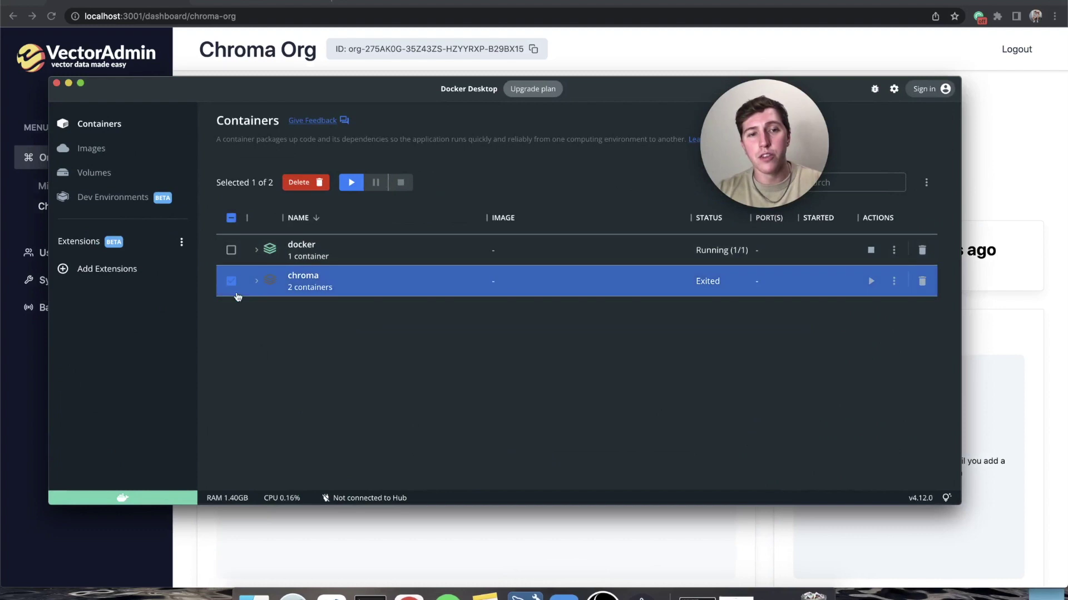
click(352, 182)
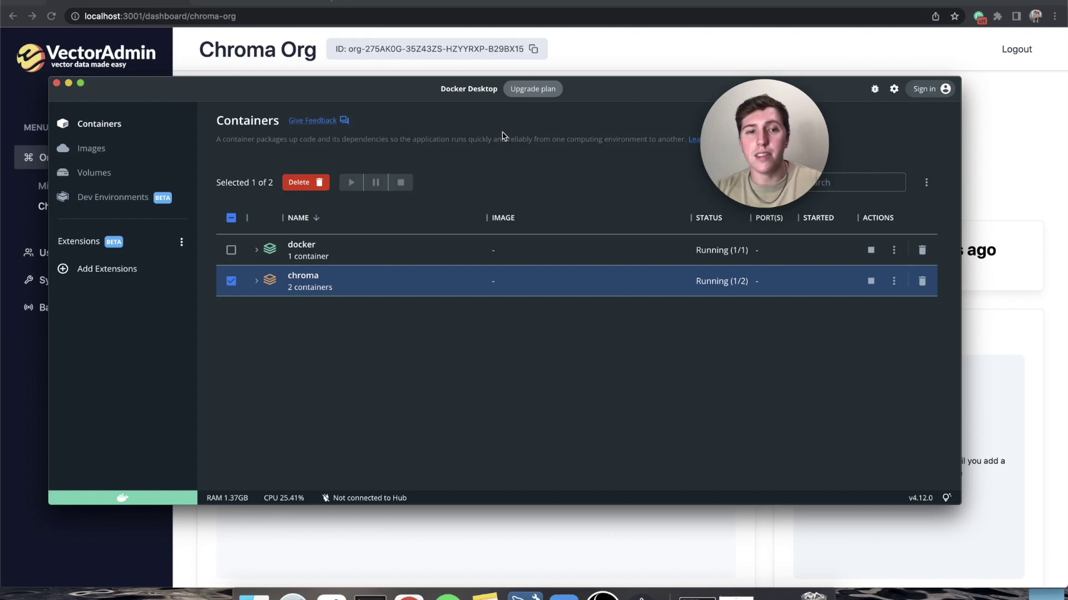
key(super+Tab)
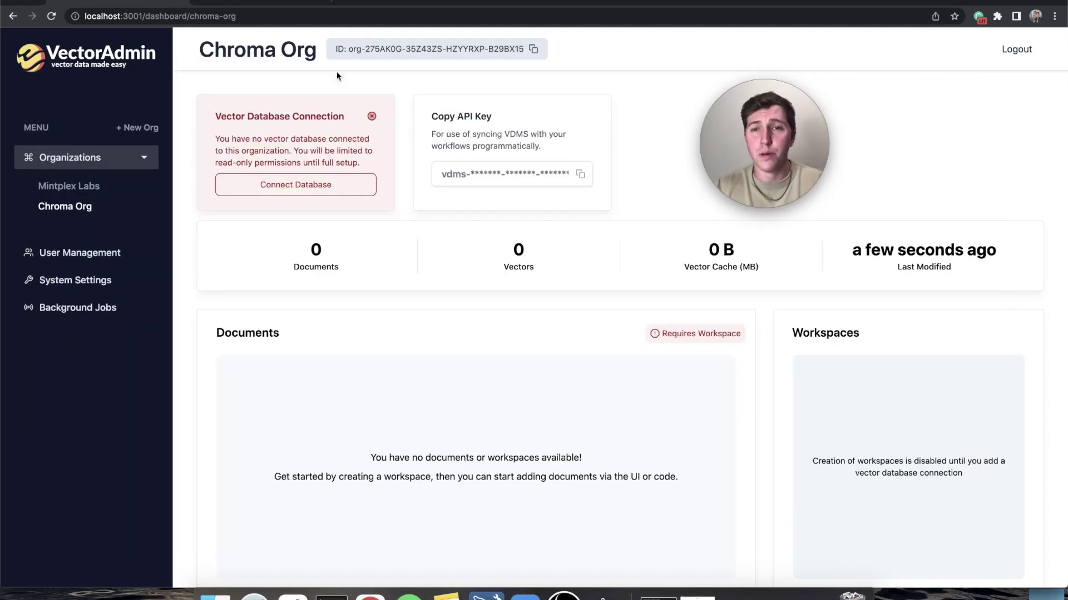
- Load localhost:8000/api/v1/heartbeat to confirm Chroma responds, then return to VectorAdmin
click(322, 3)
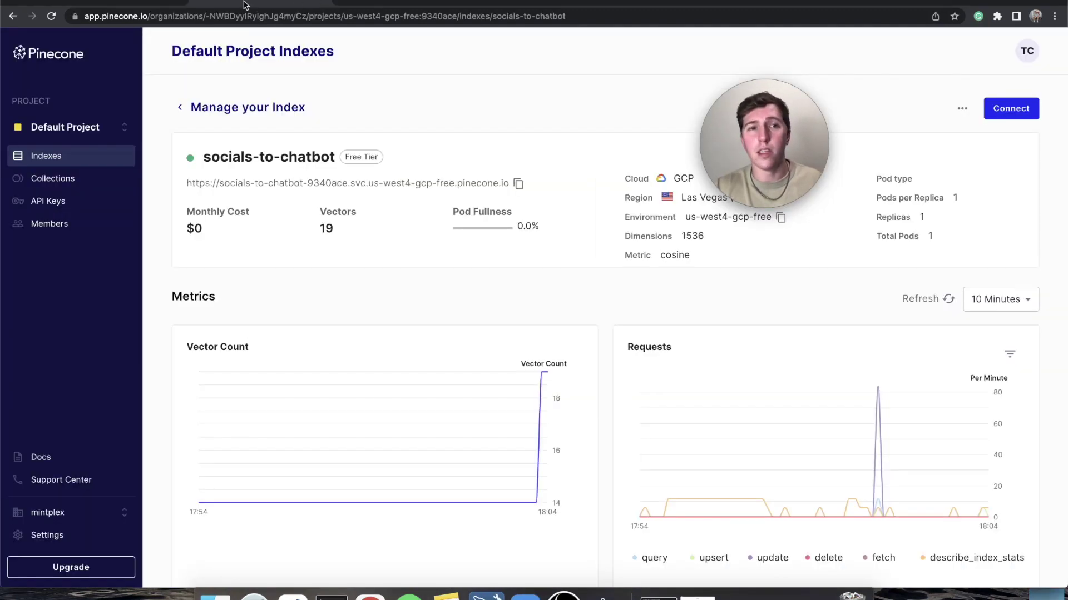
click(238, 10)
text(localhost:3000)
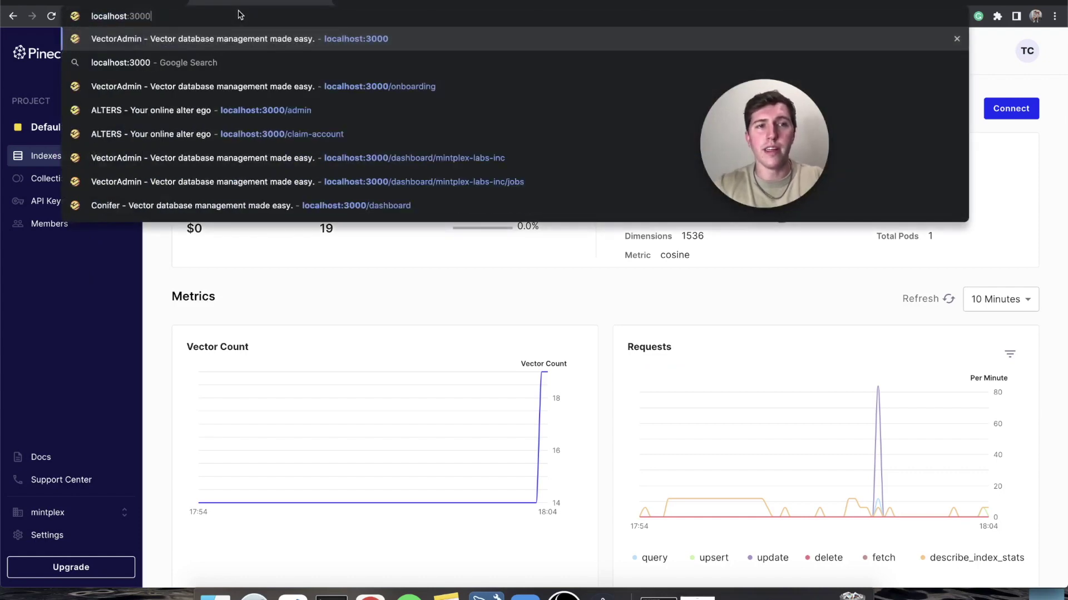
key(BackSpace)
key(BackSpace)
text(8000/ap)
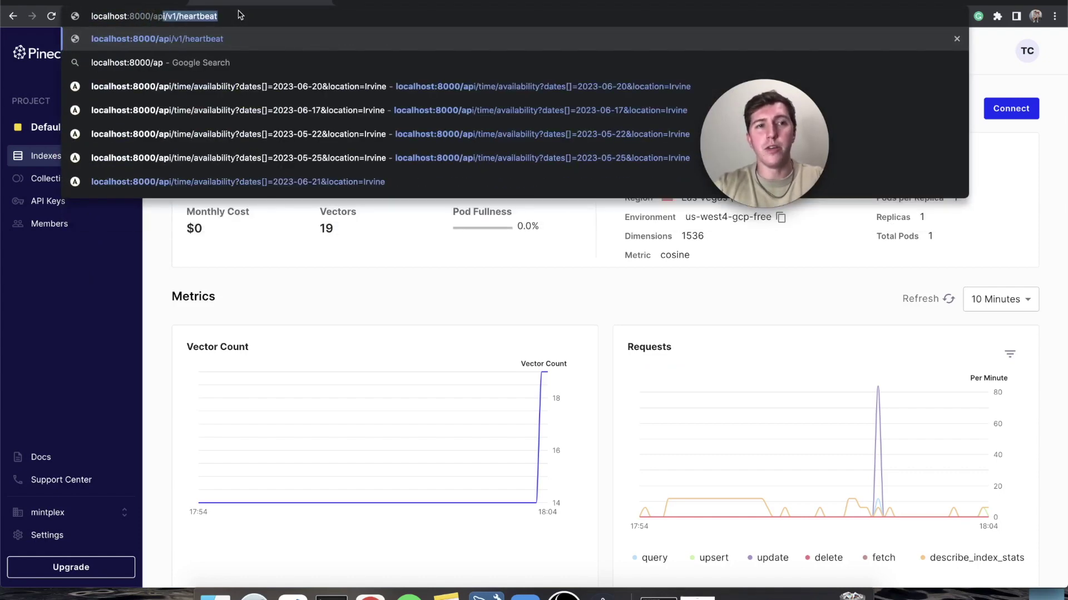
key(Return)
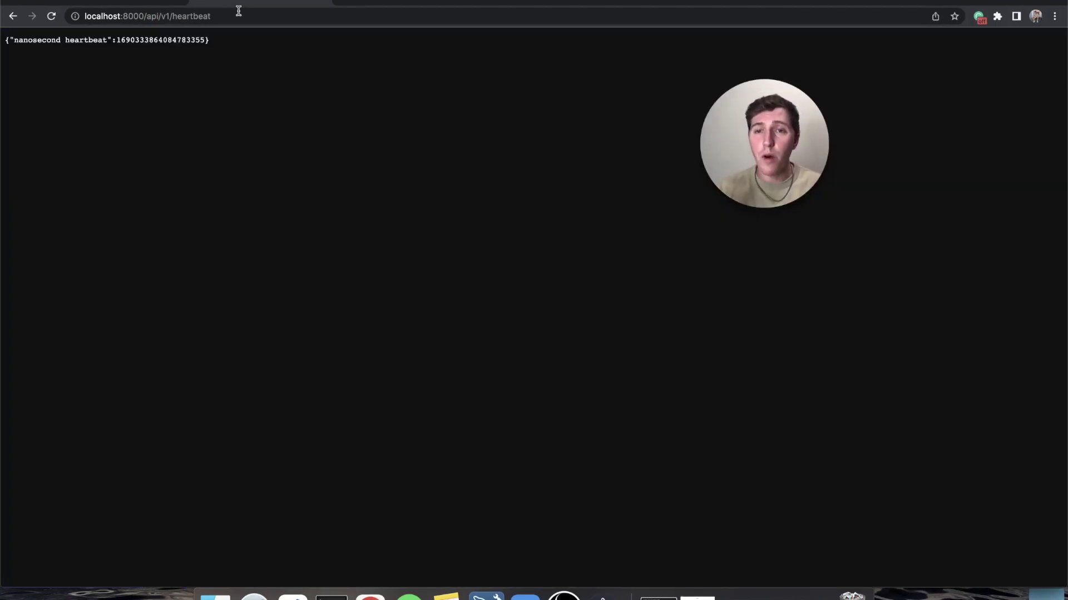
click(326, 2)
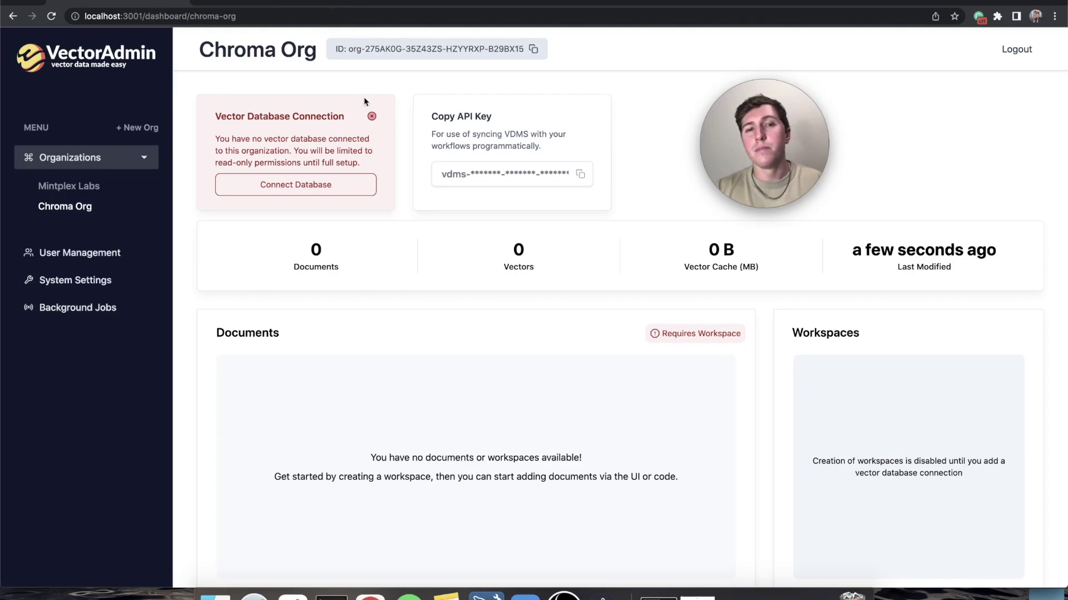
click(345, 186)
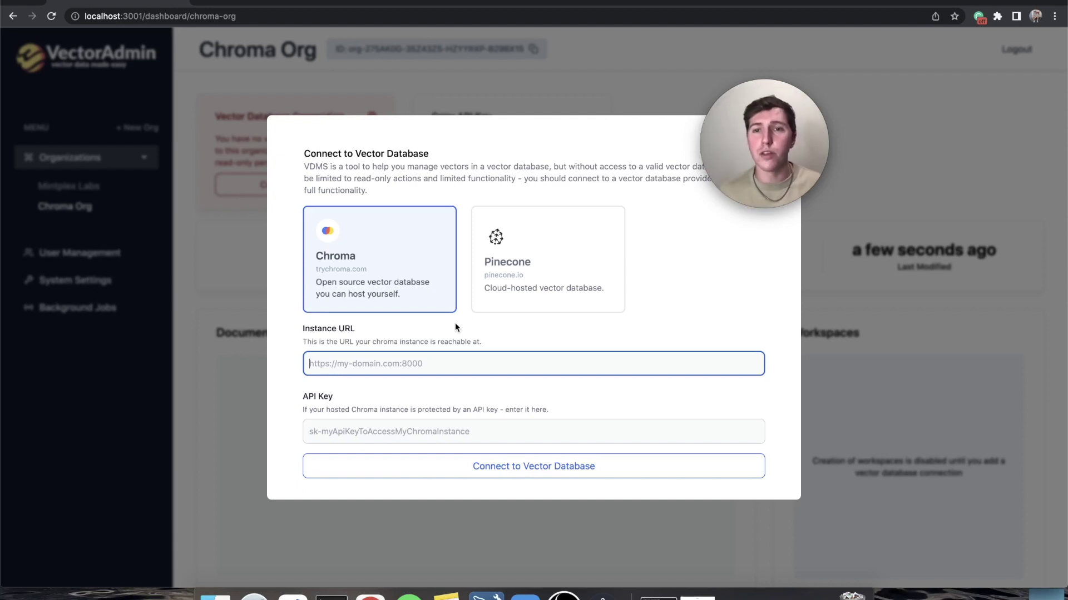
text(http://host.docker.internal:[CHROMA_PORT])
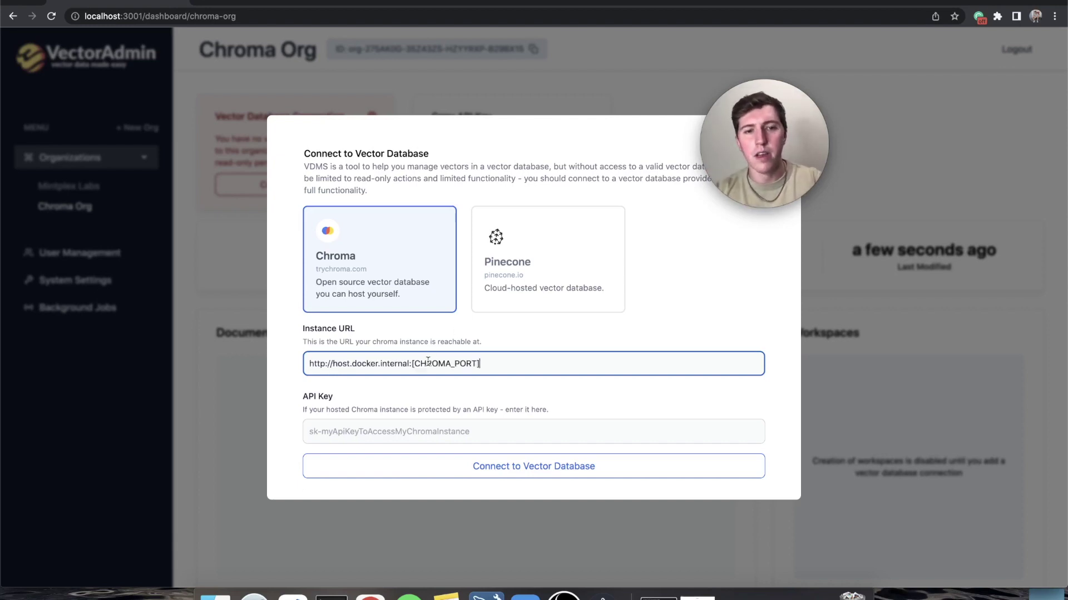
drag(481, 364, 415, 365)
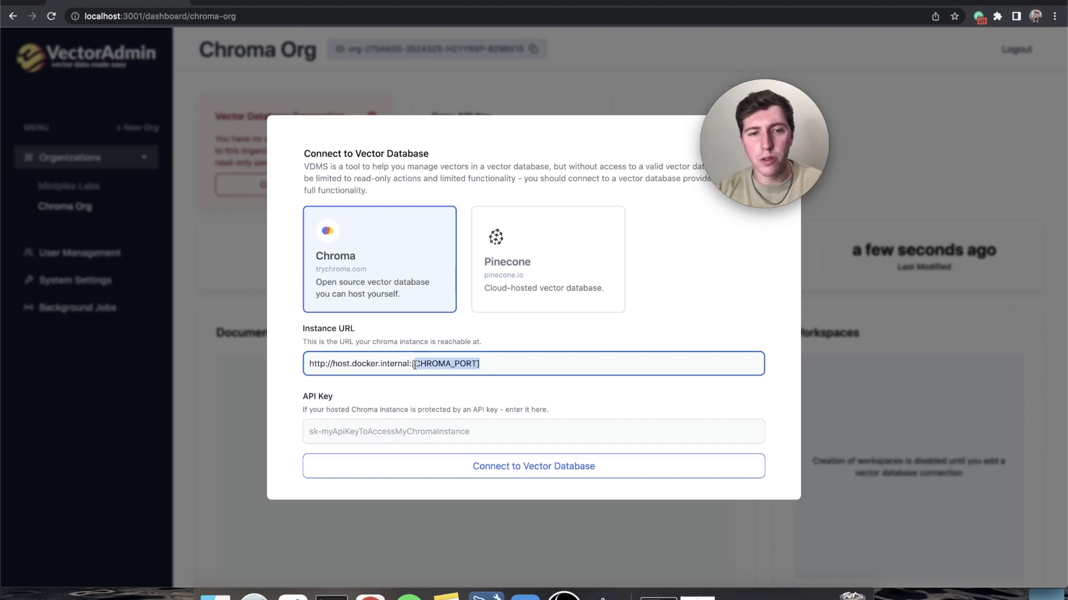
key(BackSpace)
key(BackSpace)
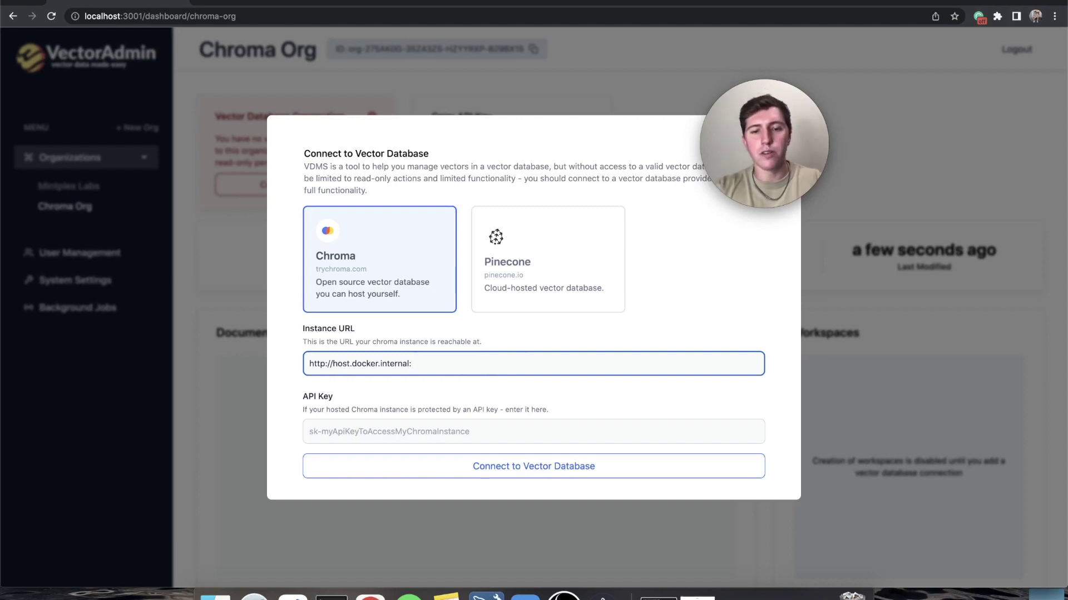
text(8000)
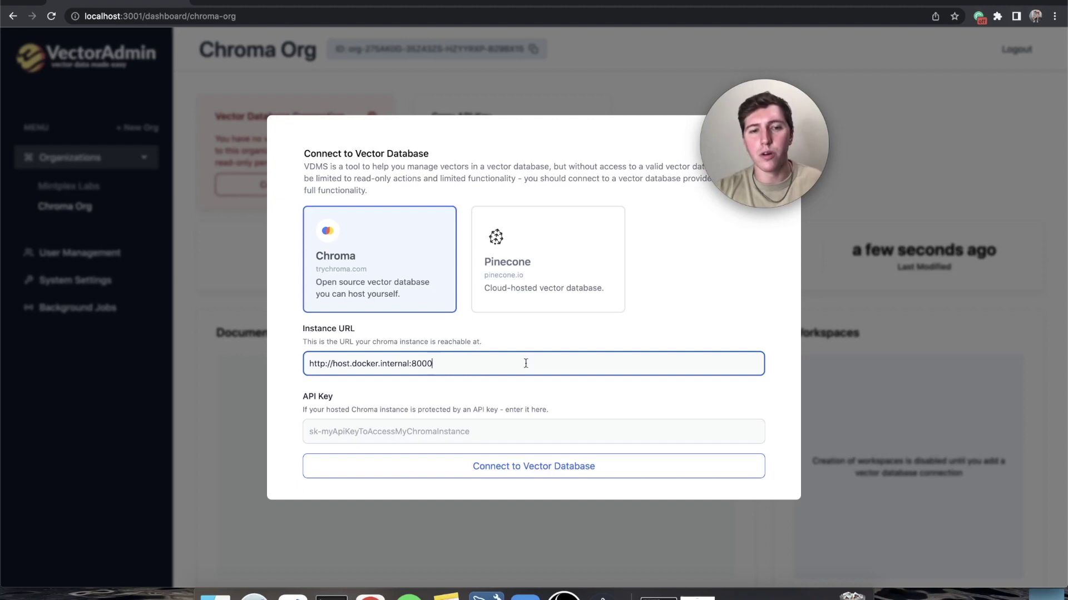
click(584, 333)
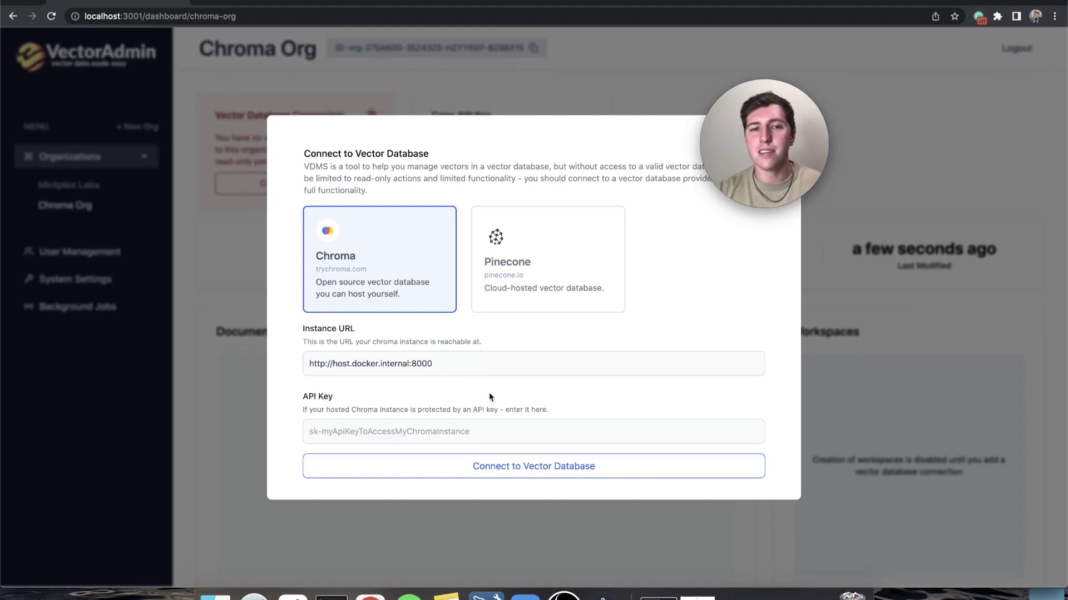
click(509, 471)
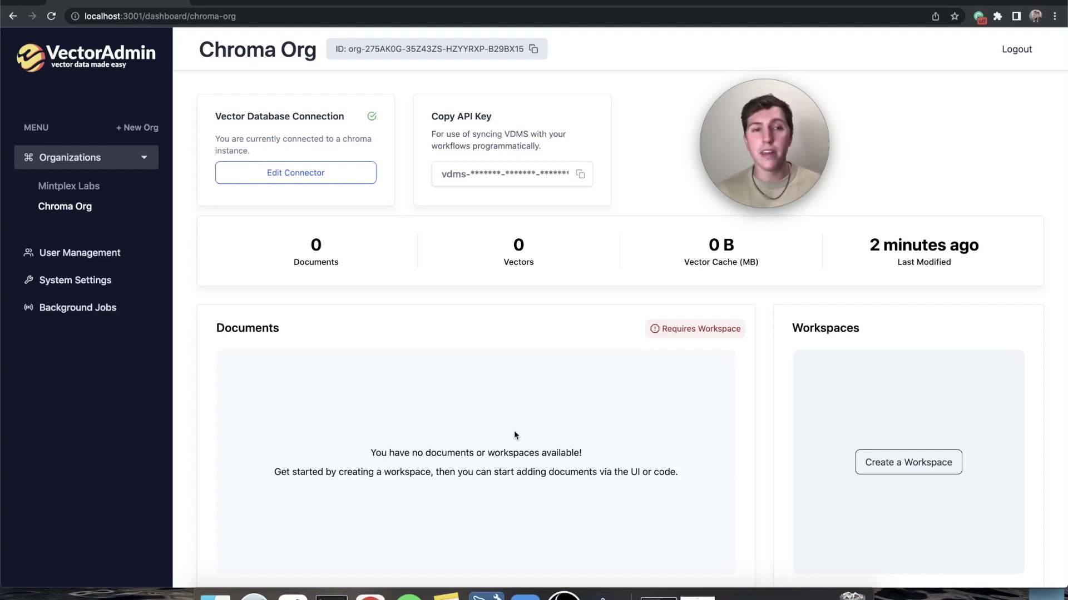
- Create a new workspace named 'sample workspace'
click(923, 469)
text(s)
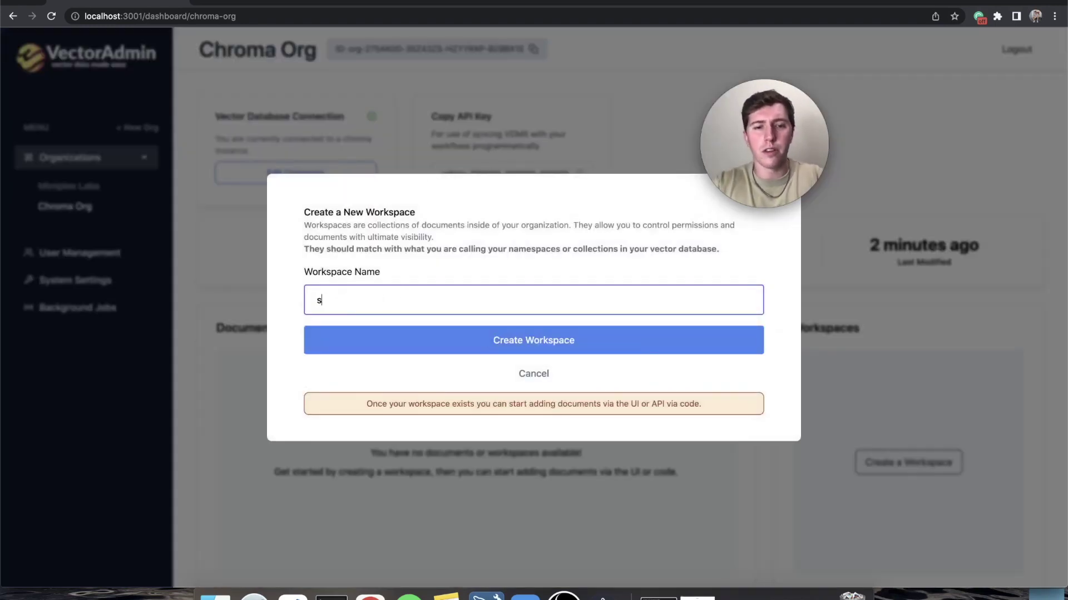
text(ample workspace)
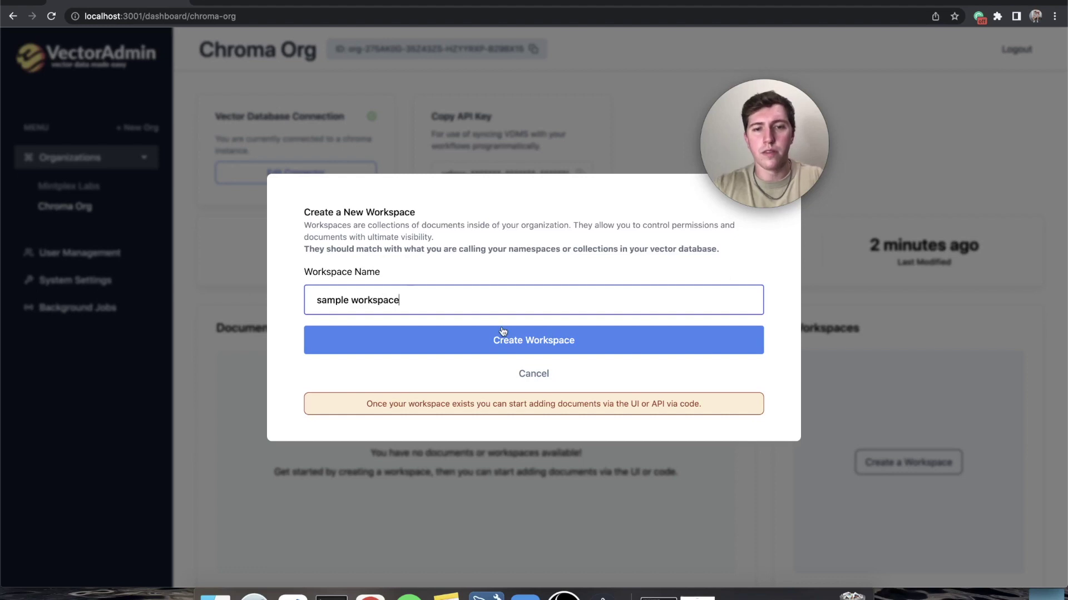
click(504, 334)
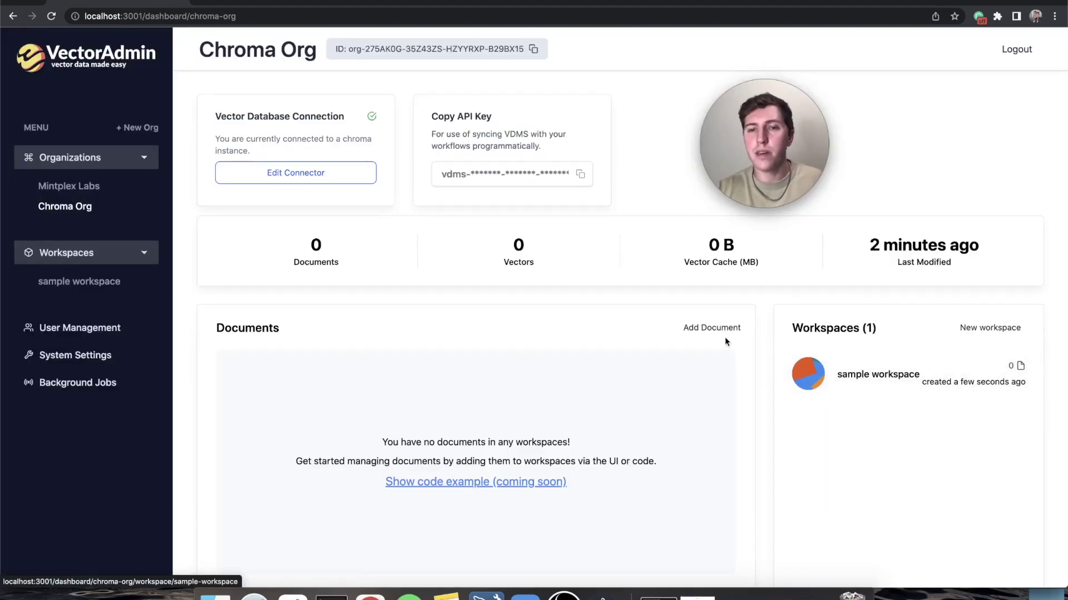
- Upload README.md as a document into sample workspace
click(861, 380)
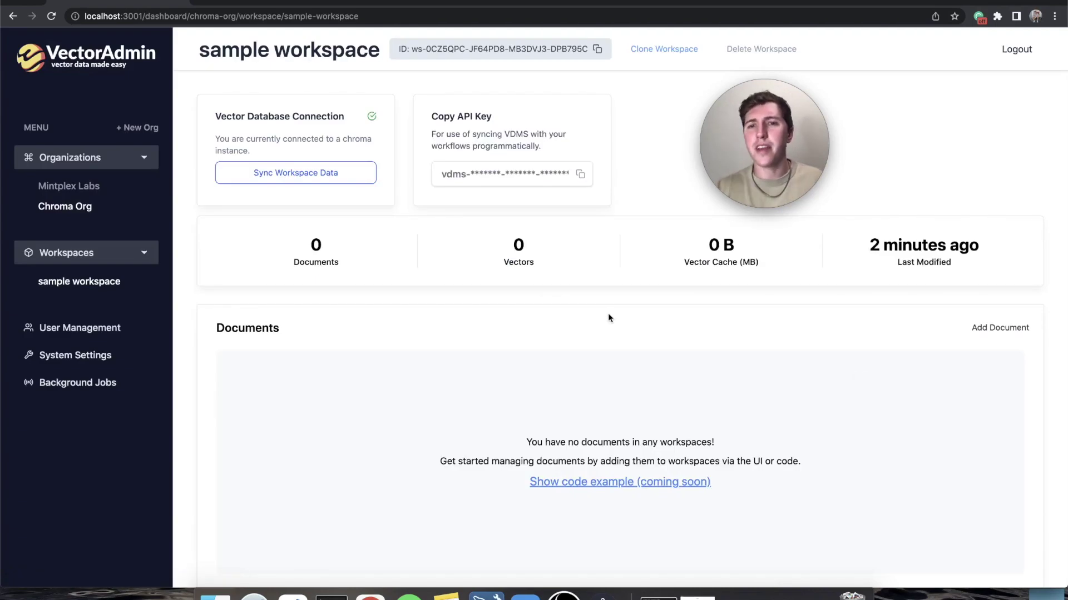
click(974, 330)
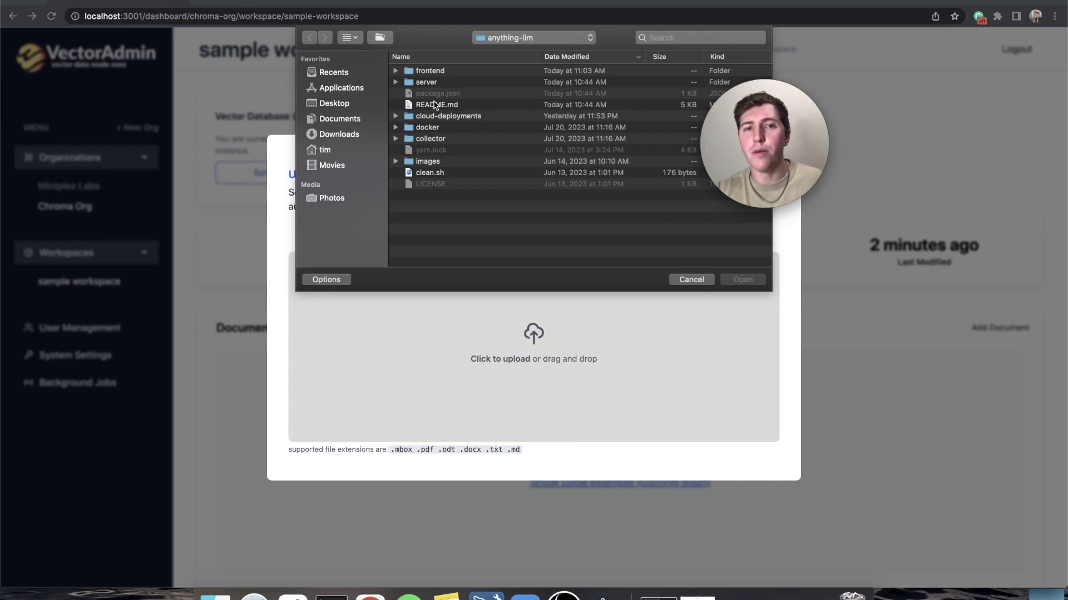
double_click(434, 106)
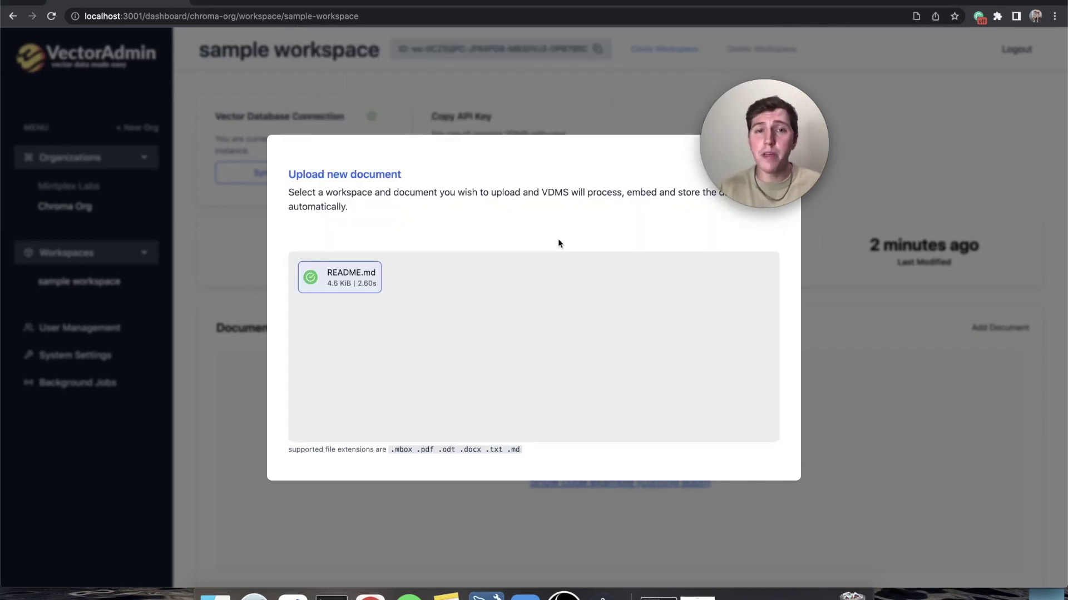
click(538, 104)
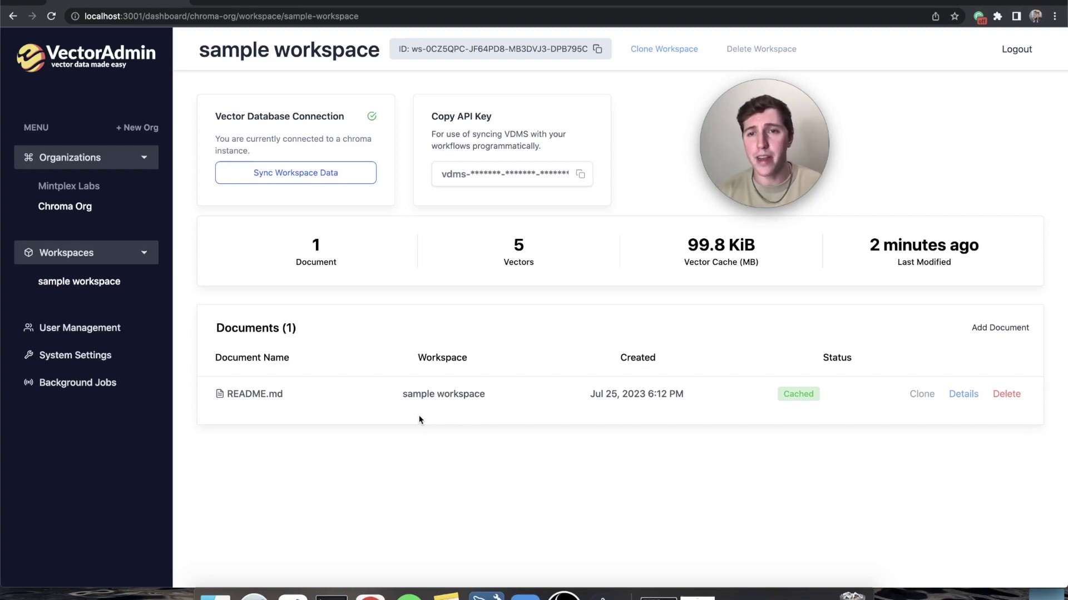
- Create a second workspace named 'copied workspace' from the Chroma Org overview
click(70, 208)
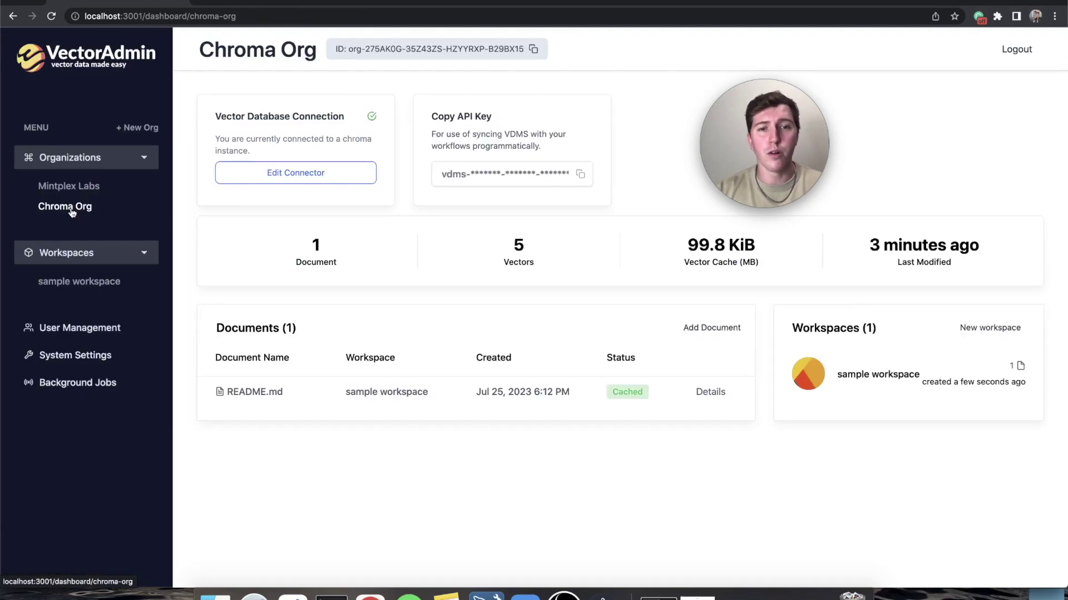
click(993, 333)
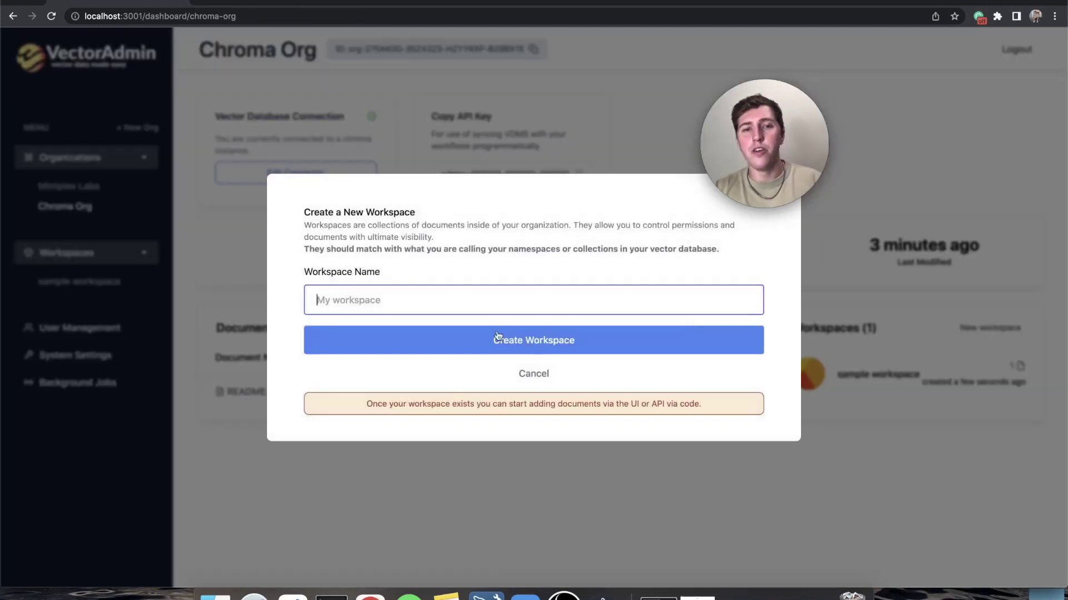
text(copied workspace)
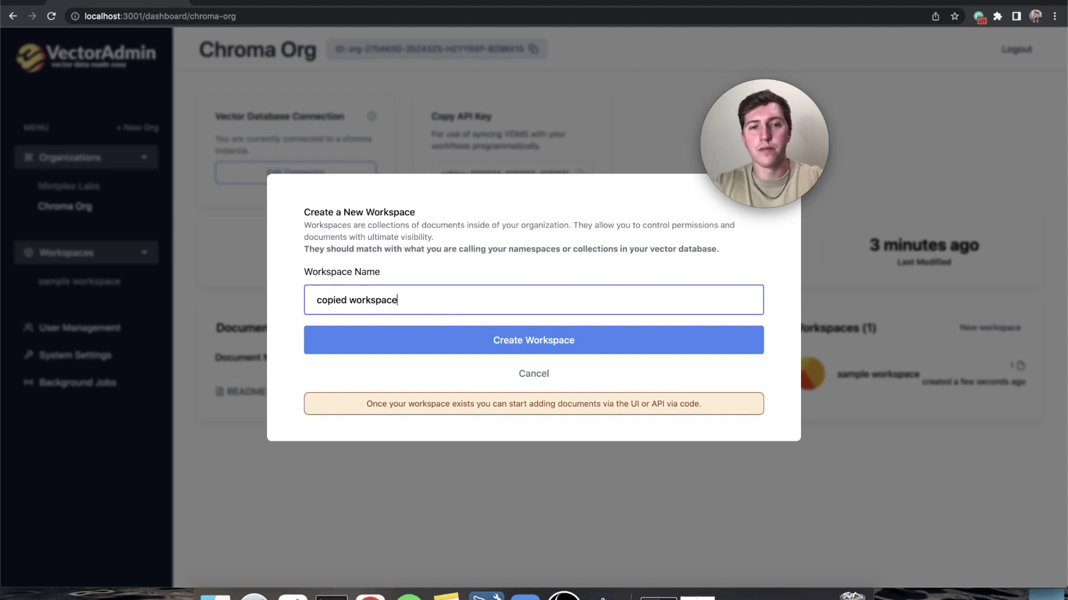
key(Return)
click(912, 425)
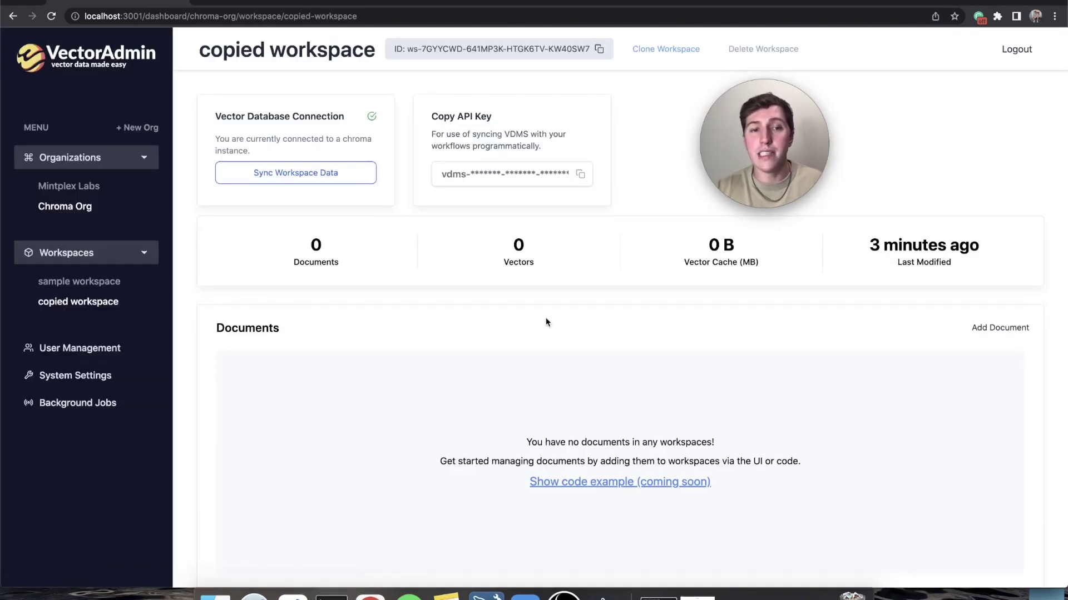
- Clone README.md from sample workspace into copied workspace and verify the clone completed
click(103, 282)
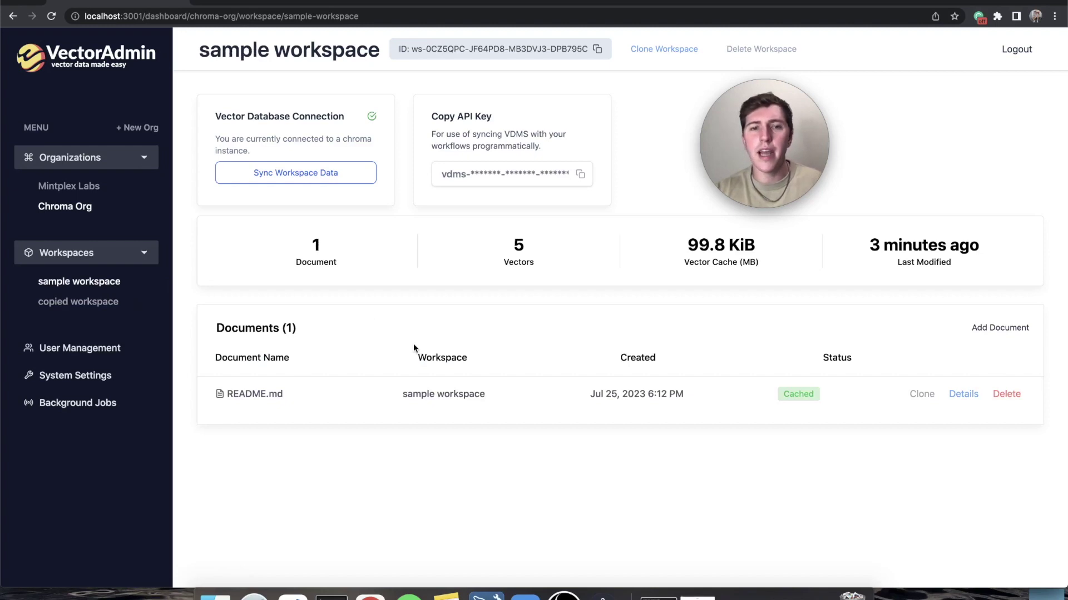
click(926, 396)
click(538, 377)
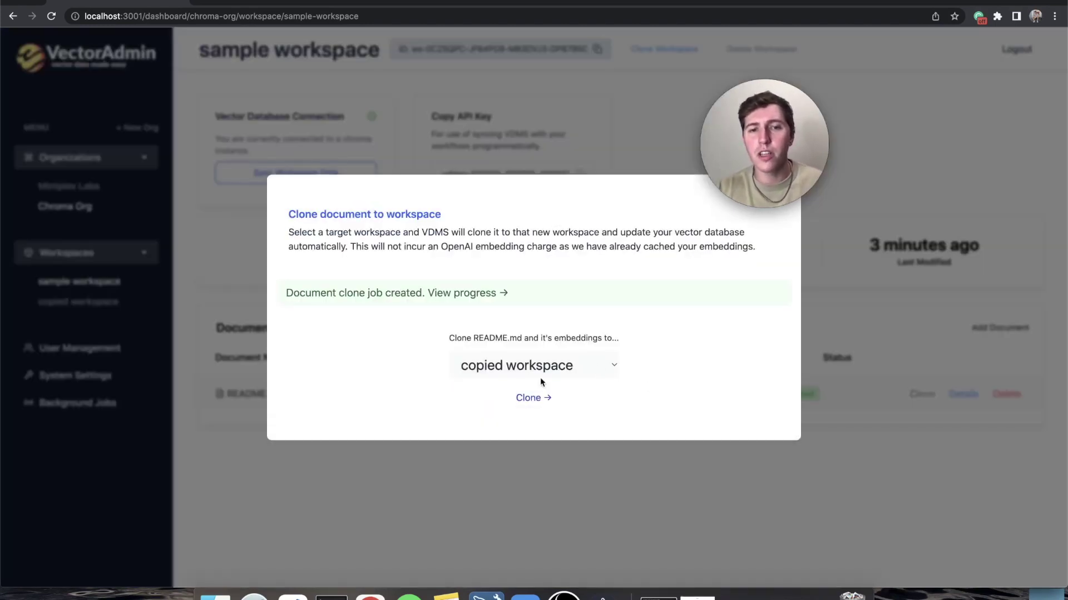
click(500, 293)
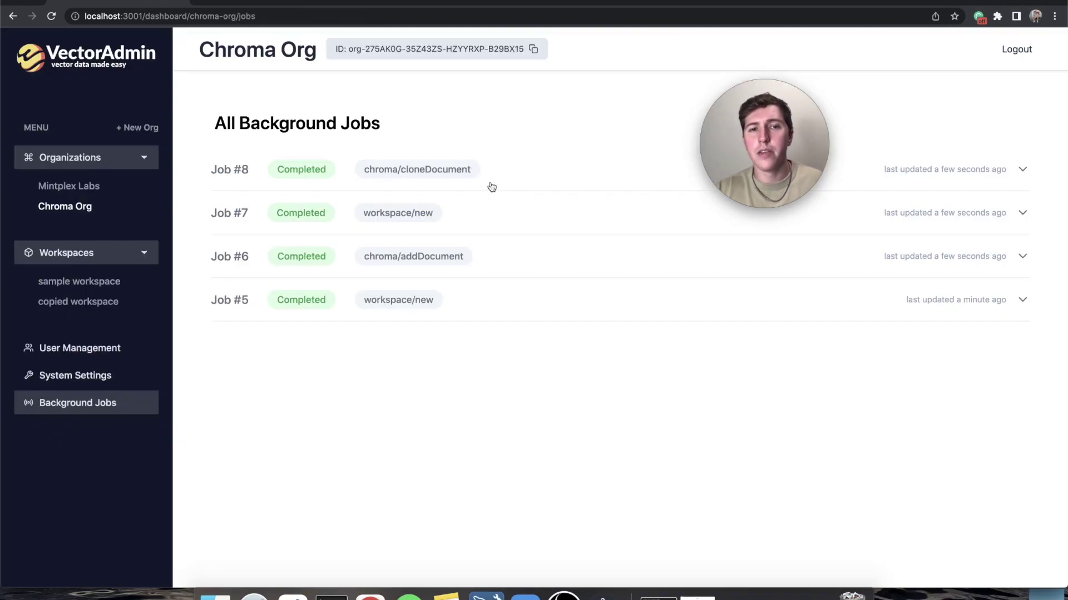
click(89, 300)
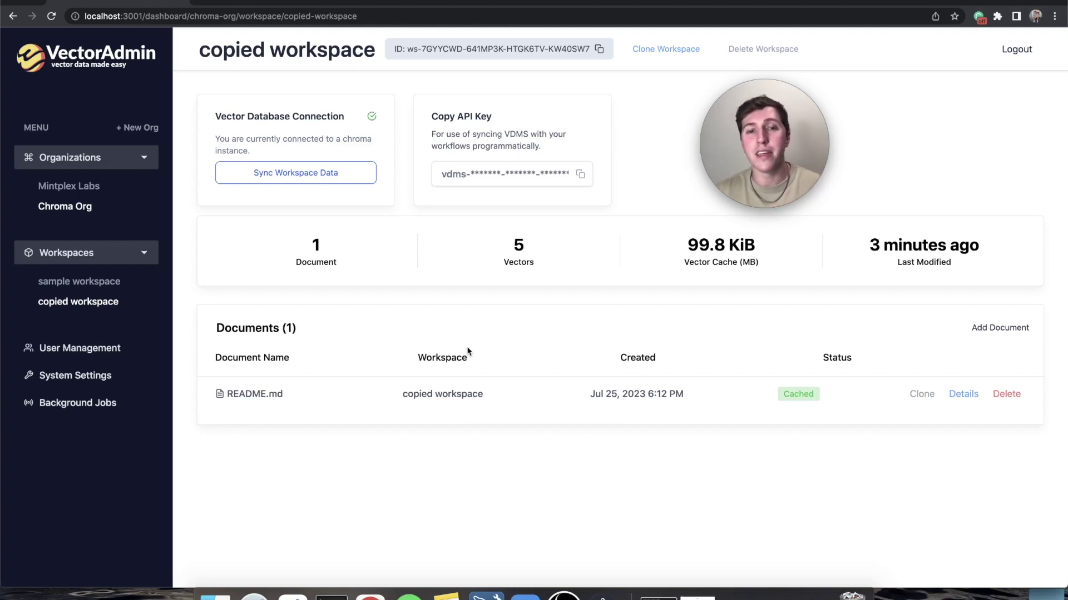
- View the embedding chunks #39–43 of README.md in sample workspace
click(45, 211)
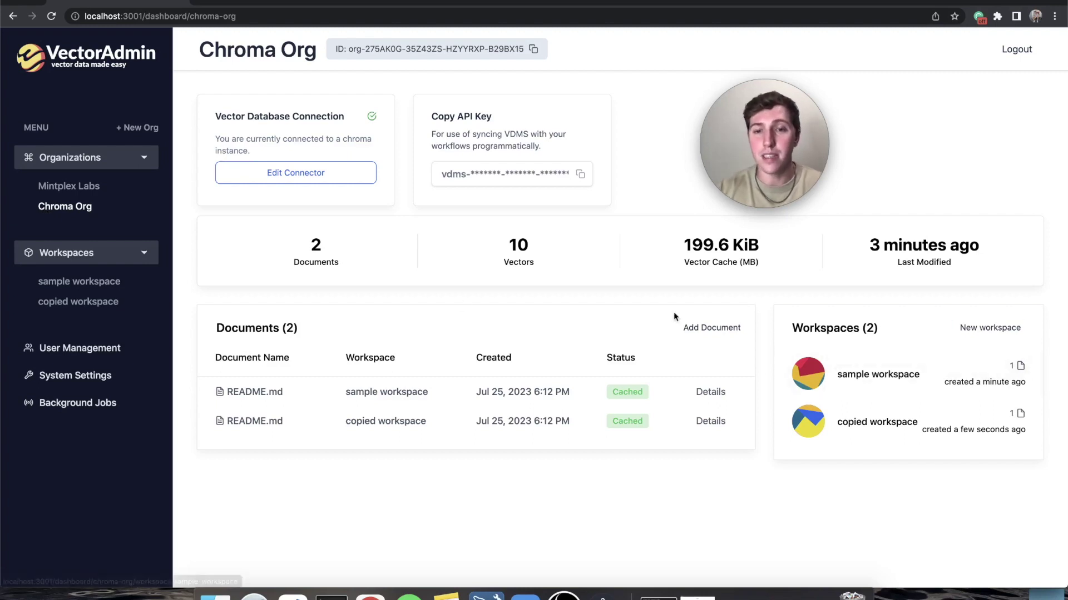
click(715, 391)
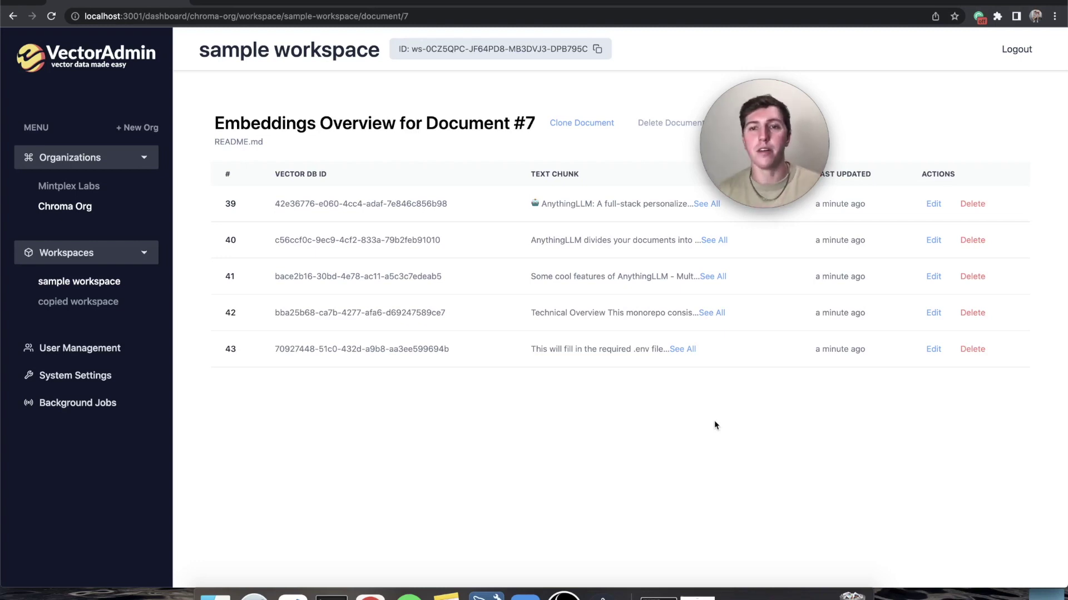
- Delete sample workspace, confirming the deletion
key(super+bracketleft)
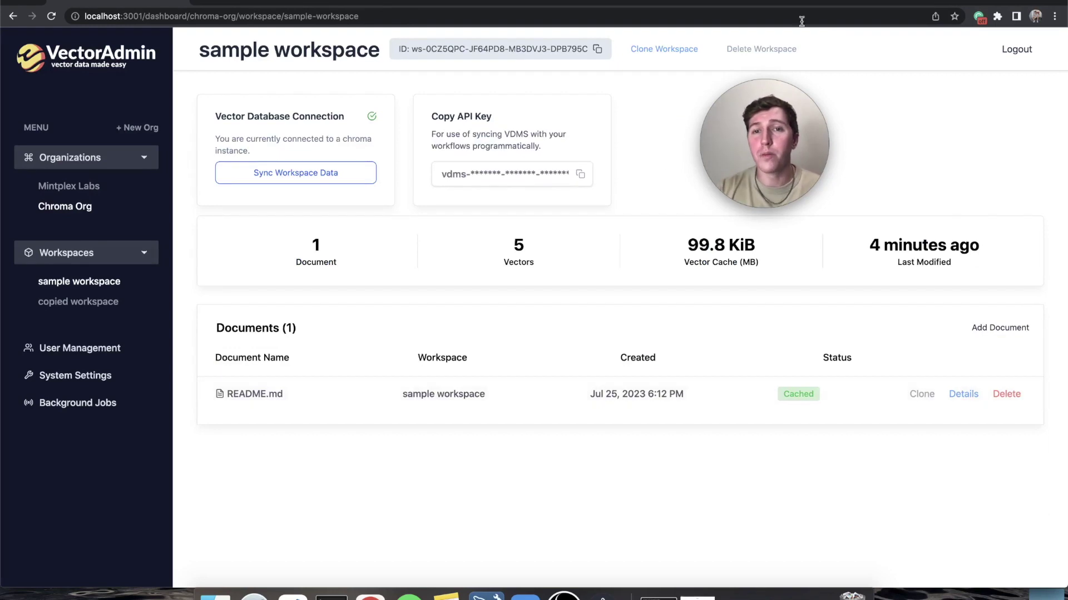
click(761, 49)
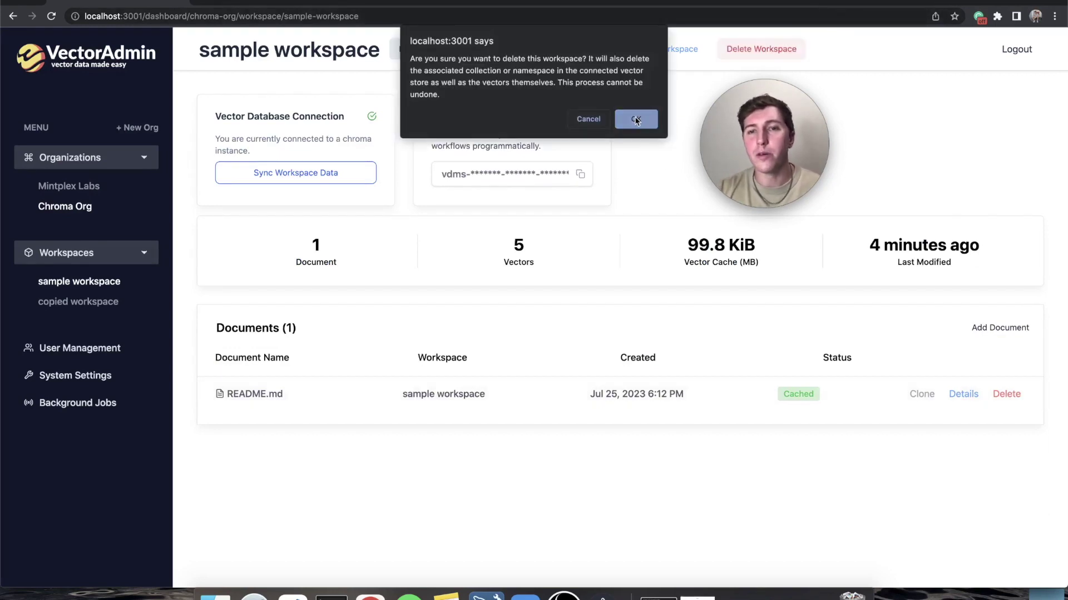
click(635, 120)
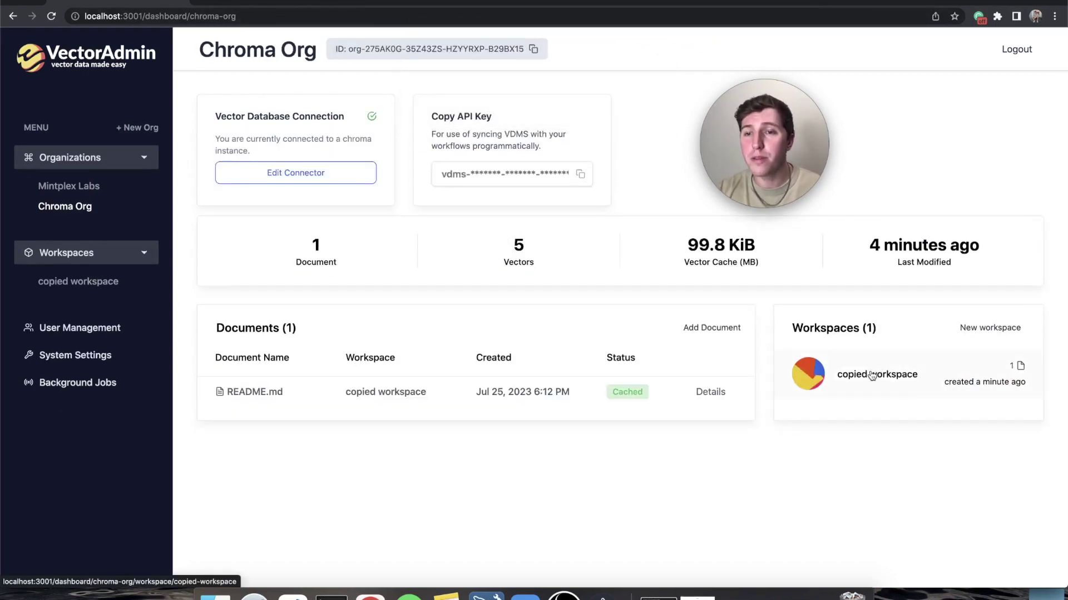
- Delete copied workspace, confirming the deletion
click(871, 376)
click(763, 49)
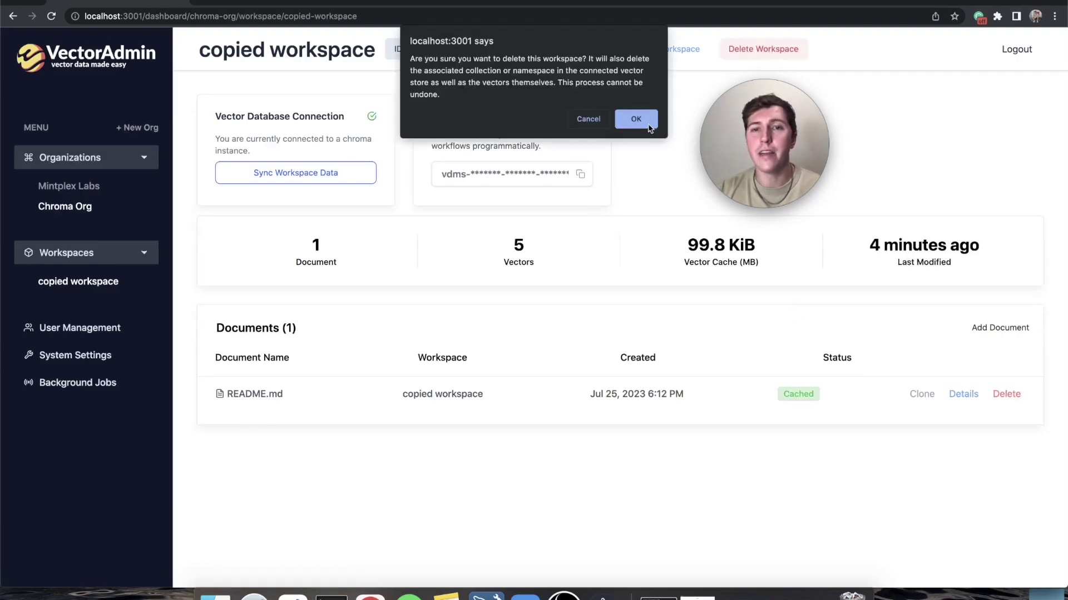
click(644, 122)
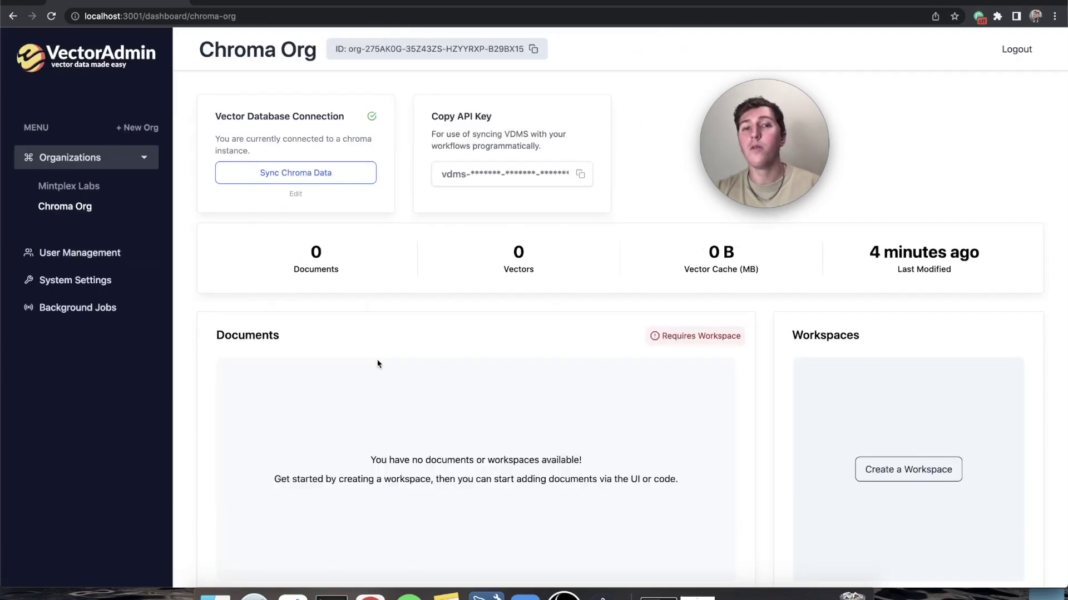